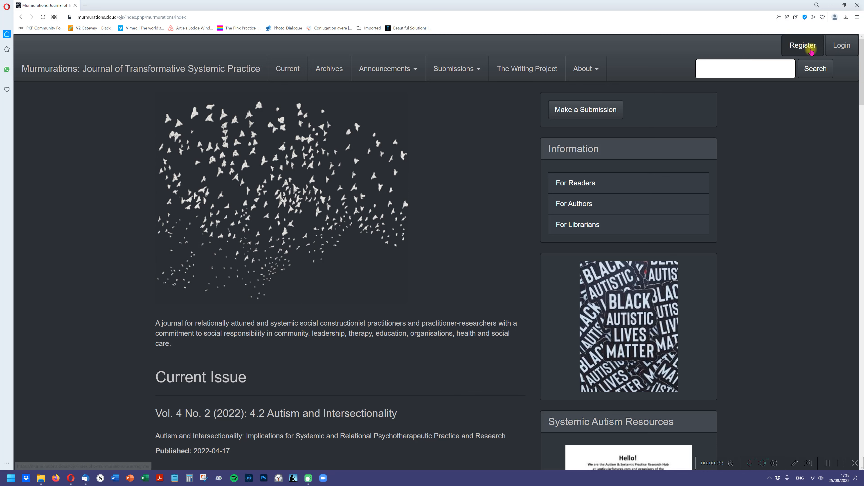
# - Log in to the journal site with the account username and password
pyautogui.click(839, 49)
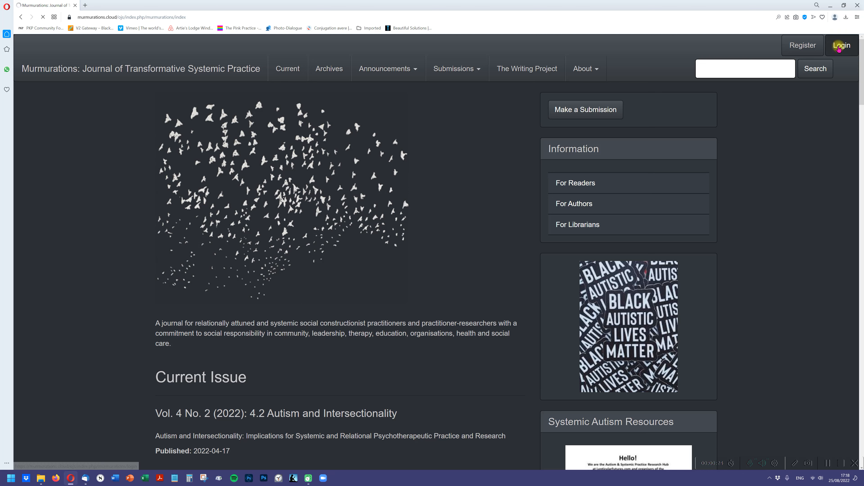
pyautogui.click(246, 137)
pyautogui.click(168, 163)
pyautogui.click(180, 180)
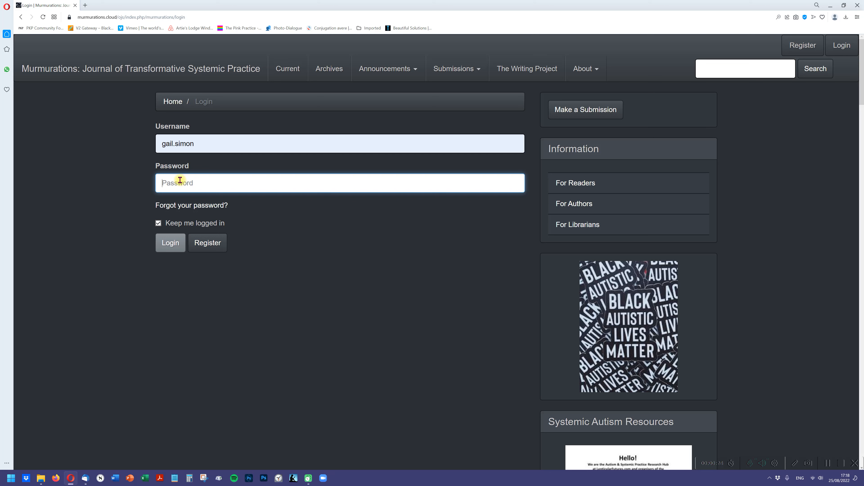
pyautogui.write('•••')
pyautogui.click(171, 243)
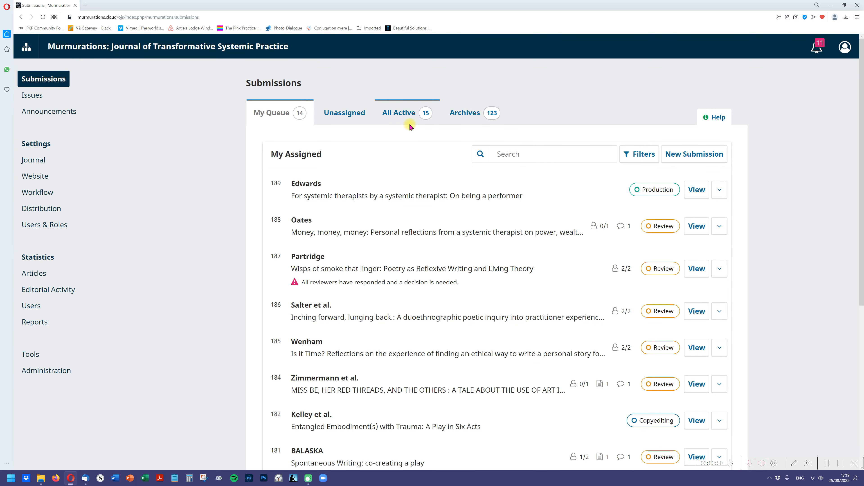
# - Start a new submission and assign it to the Articles section
pyautogui.click(686, 155)
pyautogui.click(456, 160)
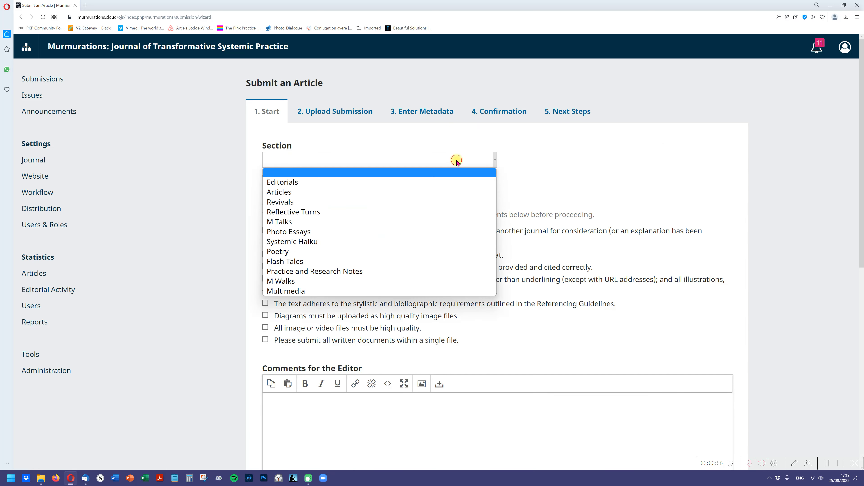
pyautogui.click(392, 192)
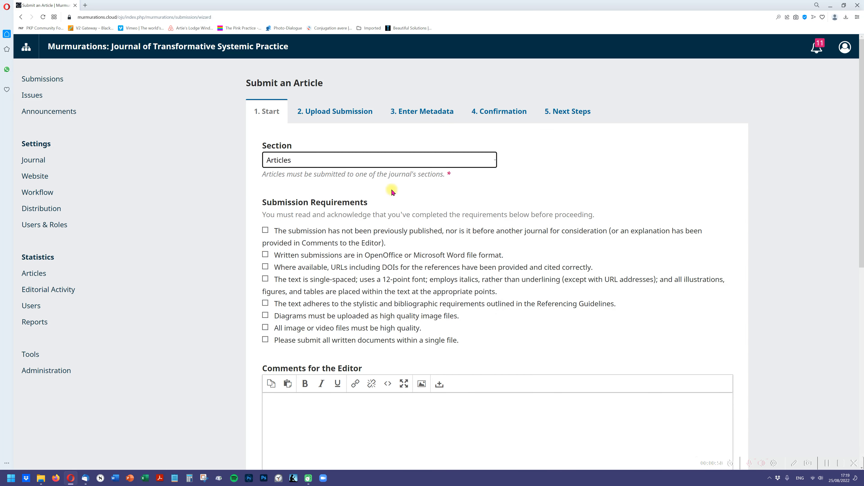
# - Acknowledge all eight submission requirements, from not previously published to all written documents in a single file
pyautogui.click(269, 231)
pyautogui.click(266, 255)
pyautogui.click(266, 268)
pyautogui.click(266, 279)
pyautogui.click(265, 304)
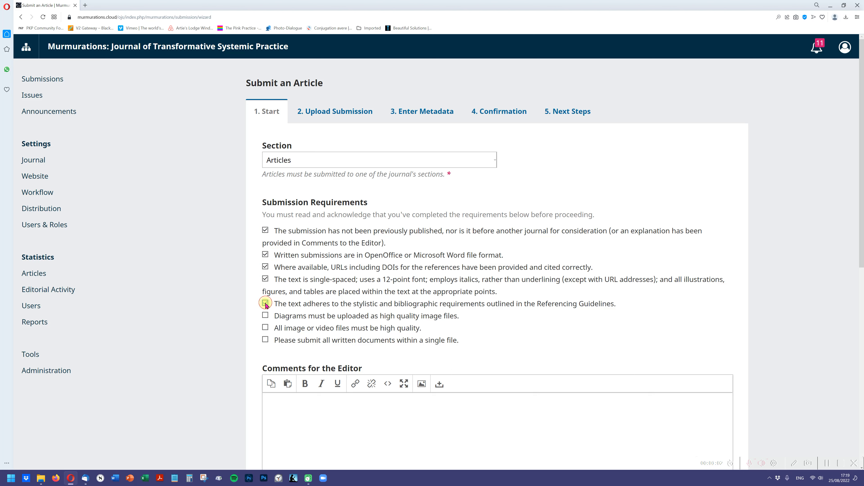
pyautogui.click(265, 316)
pyautogui.click(265, 328)
pyautogui.click(265, 341)
pyautogui.moveTo(860, 180); pyautogui.dragTo(858, 248)
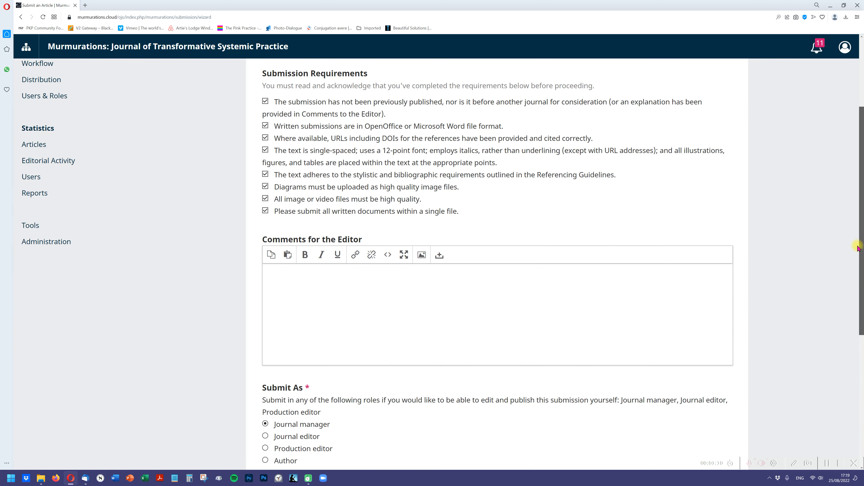
pyautogui.moveTo(450, 102); pyautogui.dragTo(333, 108)
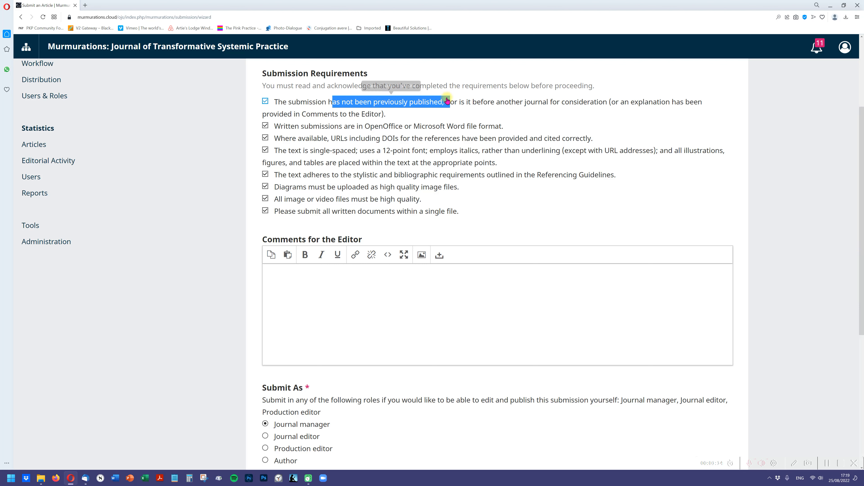
pyautogui.moveTo(607, 102); pyautogui.dragTo(526, 105)
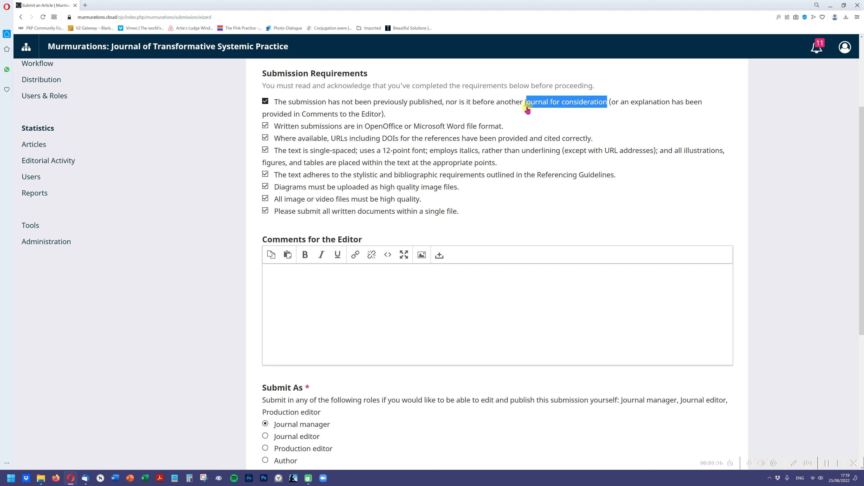
# - Agree to the copyright statement and the privacy statement, then save and continue to the file upload stage
pyautogui.moveTo(860, 157); pyautogui.dragTo(858, 293)
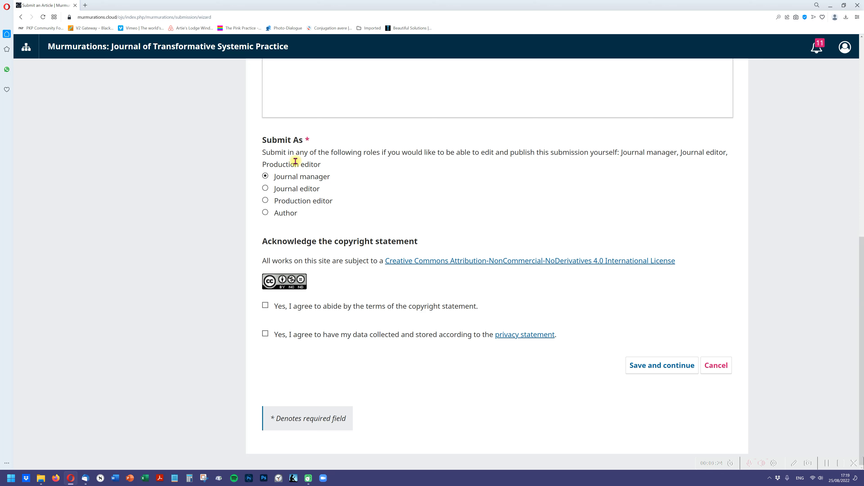
pyautogui.click(265, 305)
pyautogui.click(265, 334)
pyautogui.click(670, 366)
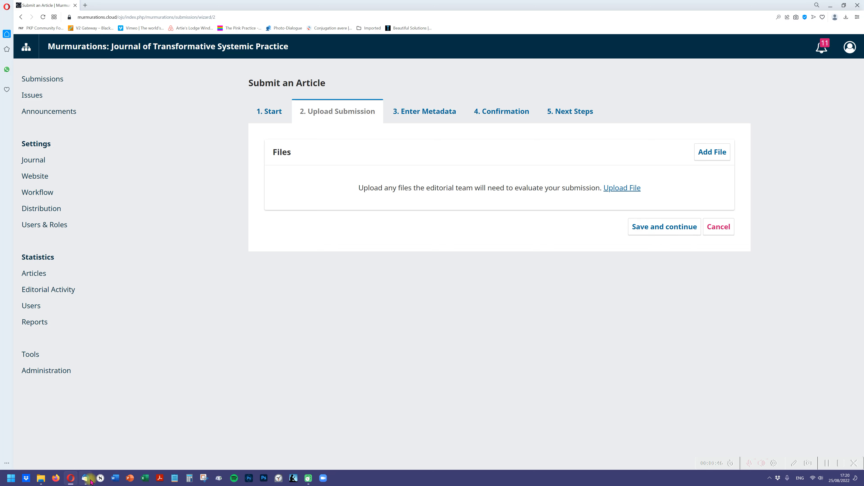
# - Upload "essay writing compteition flyer Murmurations.docx" from the Murmurations folder as Article Text, then save and continue
pyautogui.click(40, 478)
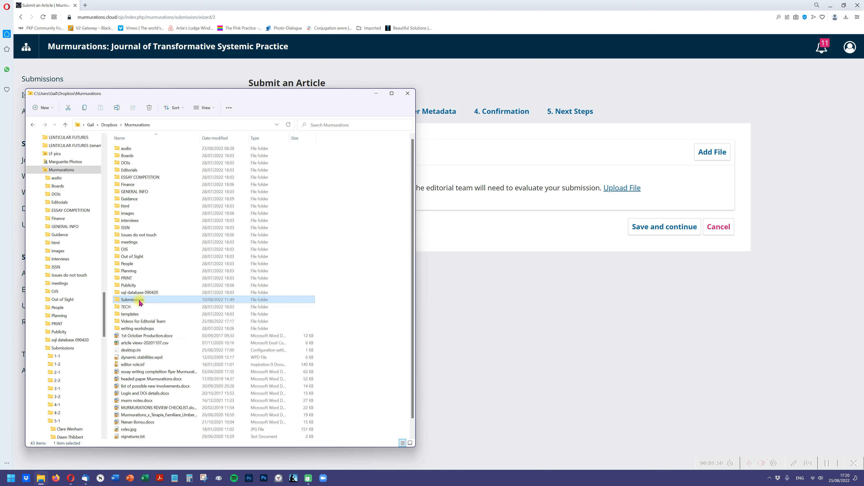
pyautogui.click(156, 373)
pyautogui.doubleClick(158, 372)
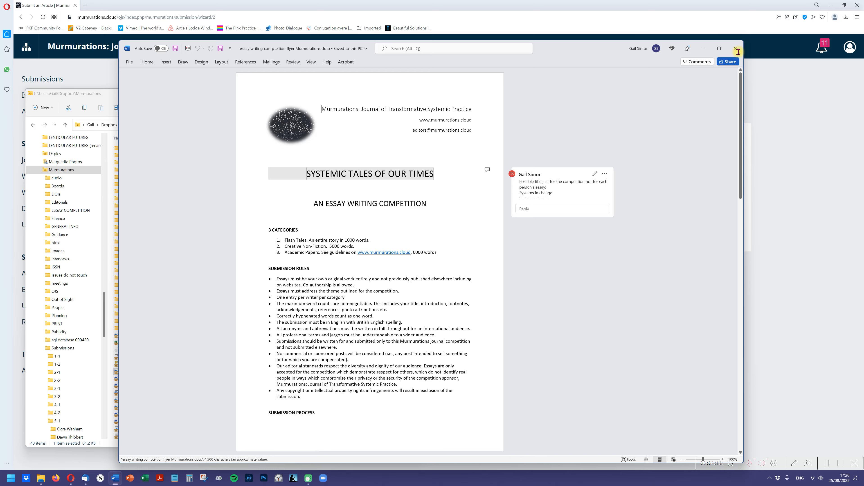
pyautogui.click(737, 50)
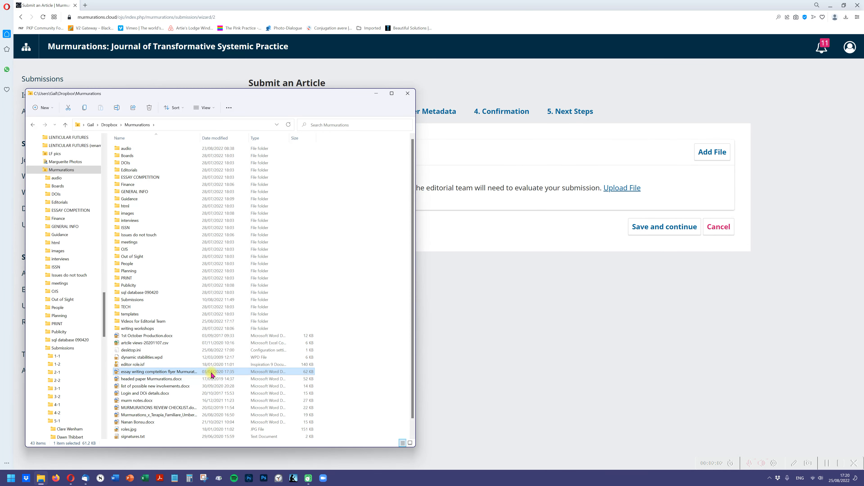
pyautogui.moveTo(211, 375); pyautogui.dragTo(556, 170)
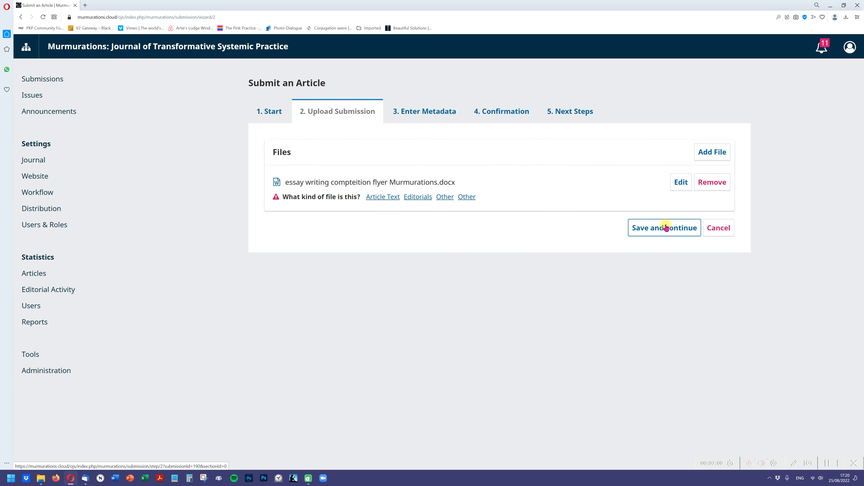
pyautogui.click(390, 197)
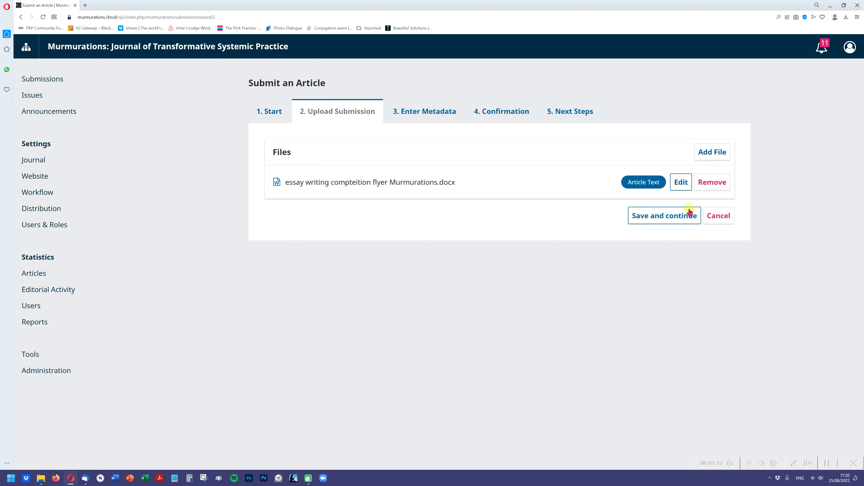
pyautogui.click(690, 213)
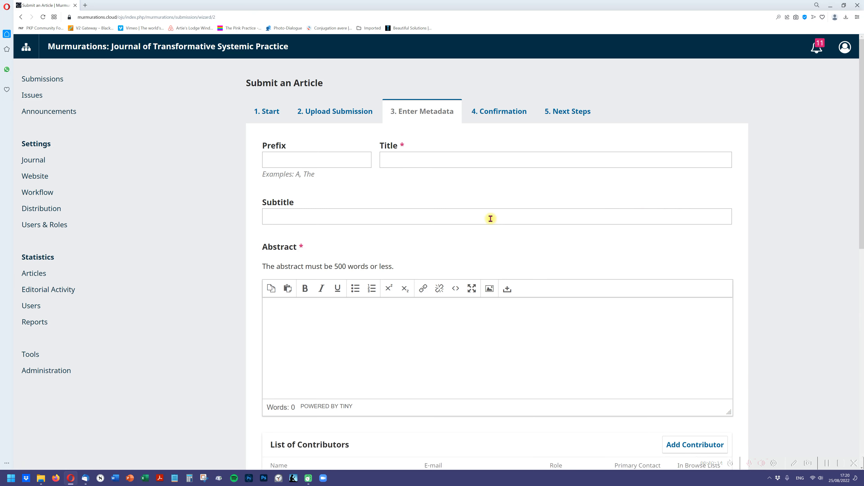
# - Enter "test file for video:" as the article's title
pyautogui.click(441, 161)
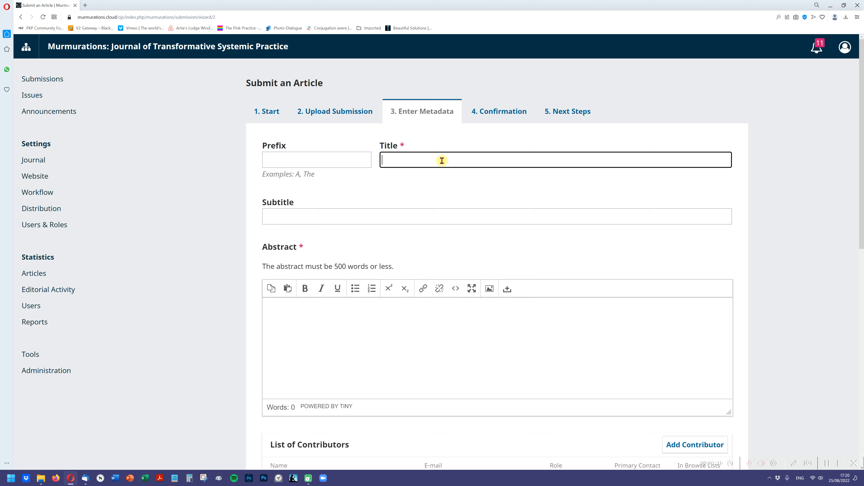
pyautogui.write('test file for video>')
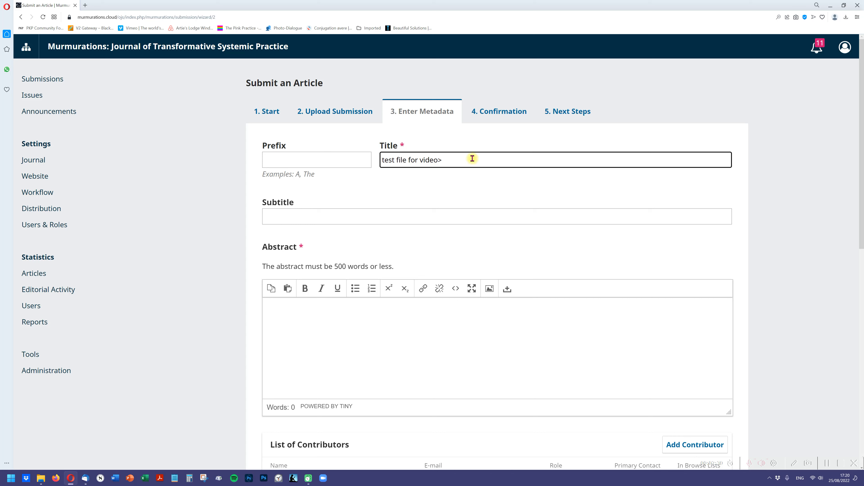
pyautogui.write('@')
pyautogui.click(331, 219)
pyautogui.write('grdfgth')
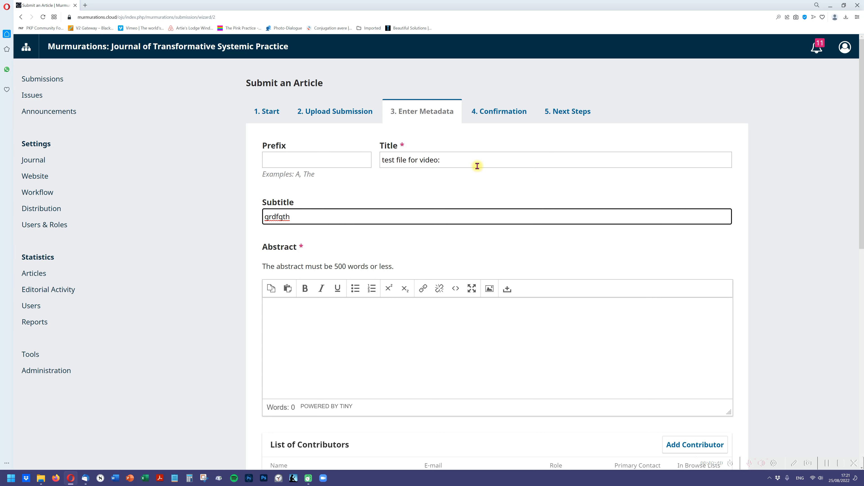
pyautogui.click(456, 163)
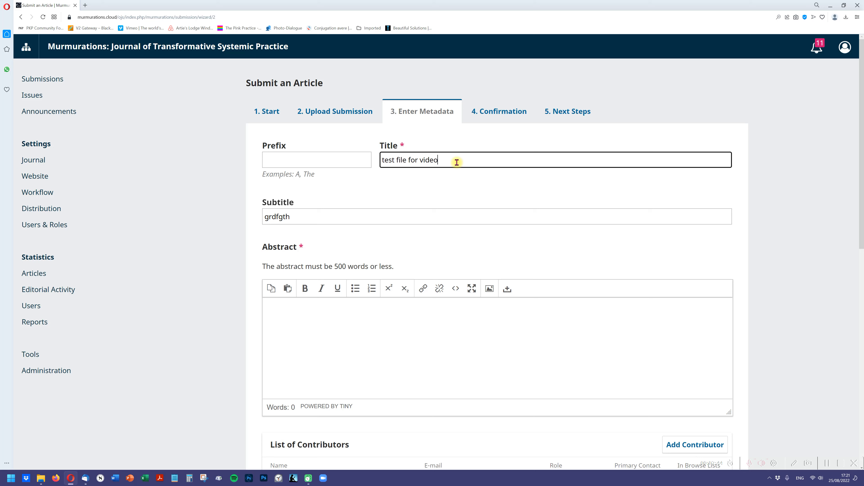
pyautogui.click(314, 216)
pyautogui.doubleClick(263, 217)
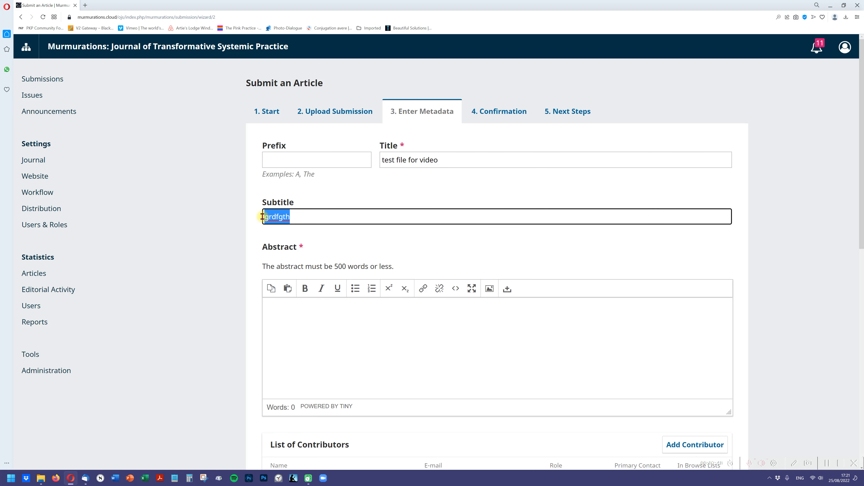
pyautogui.press('BackSpace')
# - Change the article's title to "Test file for video. Nice subtitle", keeping title and subtitle together in the title field
pyautogui.click(452, 162)
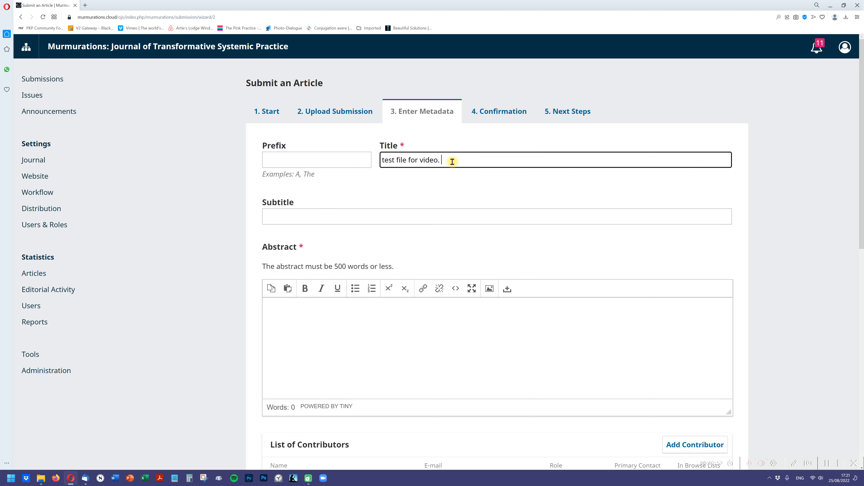
pyautogui.write('subtitle')
pyautogui.moveTo(446, 162); pyautogui.dragTo(443, 163)
pyautogui.write('N')
pyautogui.moveTo(385, 161); pyautogui.dragTo(380, 162)
pyautogui.write('T')
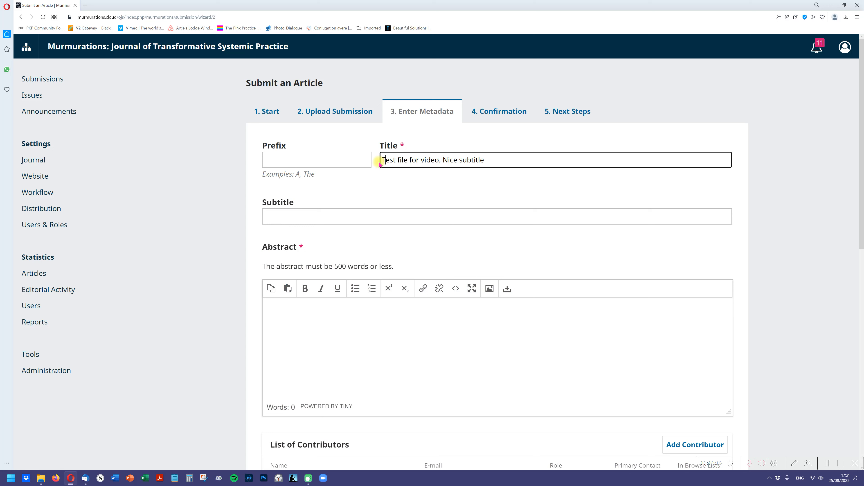
pyautogui.moveTo(441, 161); pyautogui.dragTo(381, 160)
pyautogui.moveTo(489, 161); pyautogui.dragTo(444, 161)
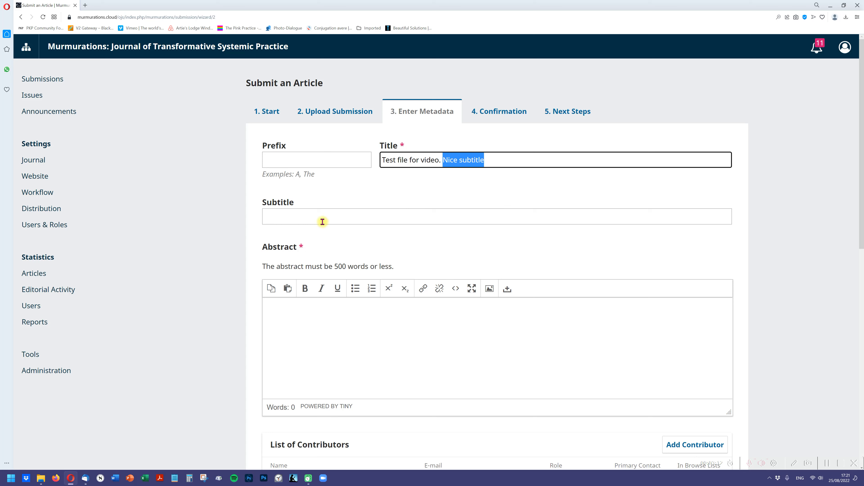
# - Fill the abstract with two lines of placeholder text made of the repeated letter d
pyautogui.click(423, 337)
pyautogui.write('dddddddddddddddddddddddddddddddddddddddddddddddddddddddddddd ddddddddddddddddddddddddddd')
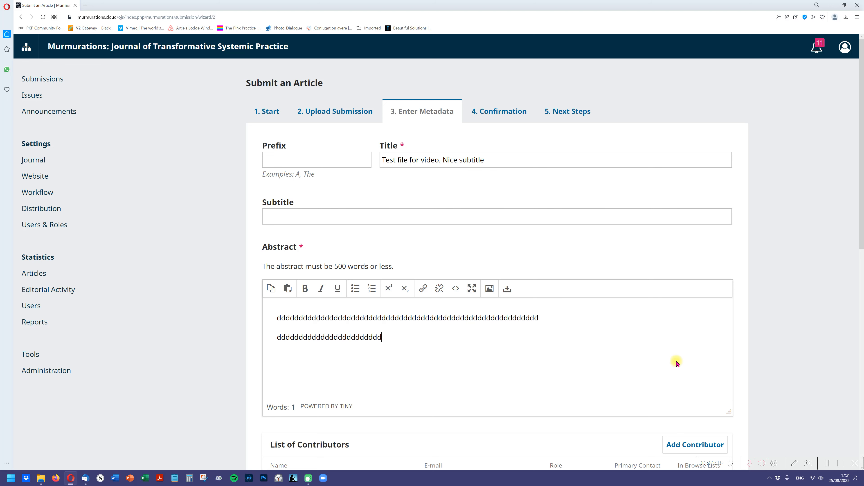
# - Start adding a contributor to the submission and enter the contributor's given name and family name
pyautogui.moveTo(861, 234); pyautogui.dragTo(860, 306)
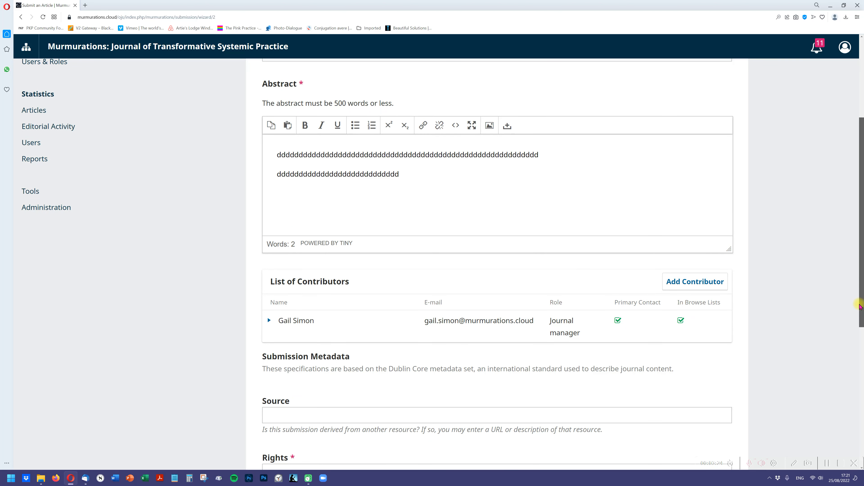
pyautogui.moveTo(860, 306); pyautogui.dragTo(860, 314)
pyautogui.click(708, 270)
pyautogui.click(360, 97)
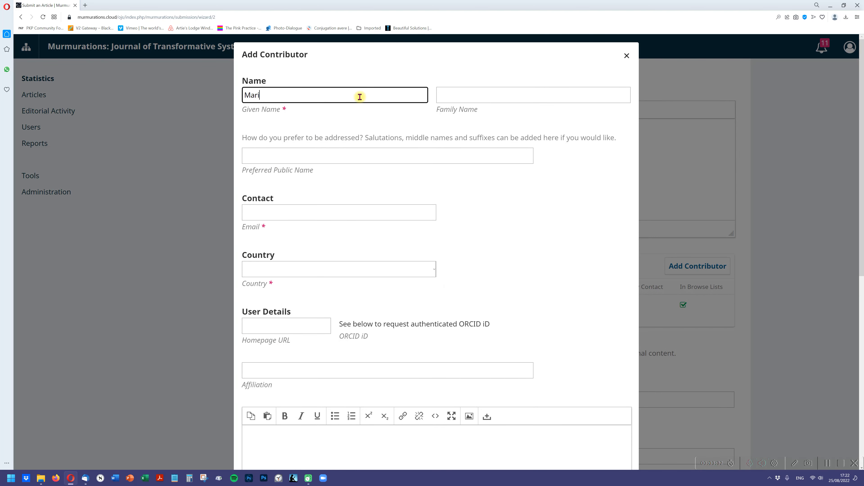
pyautogui.click(455, 99)
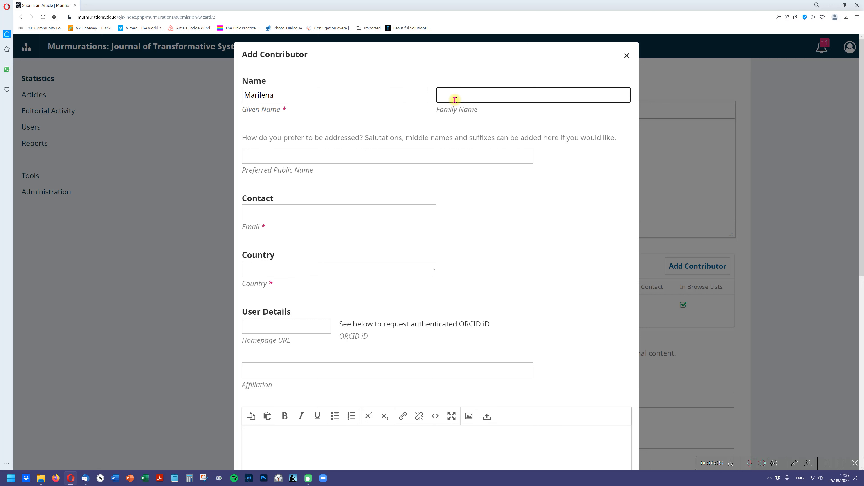
# - Fill in the new contributor's e-mail address
pyautogui.click(373, 212)
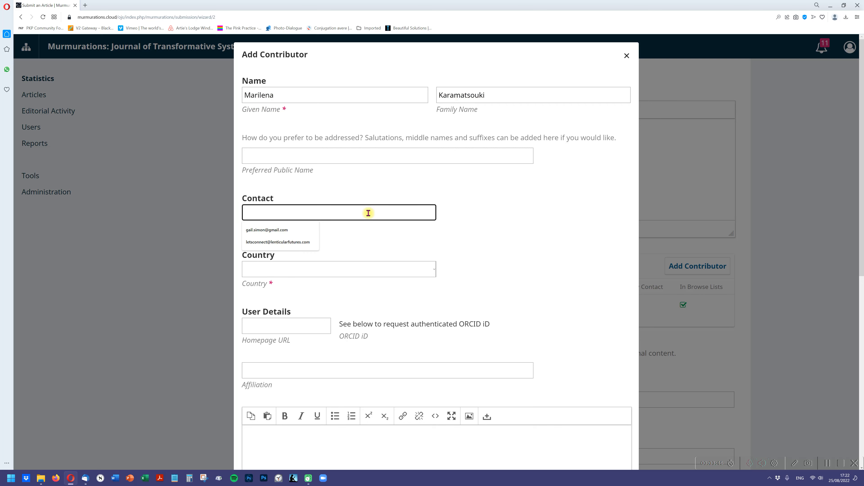
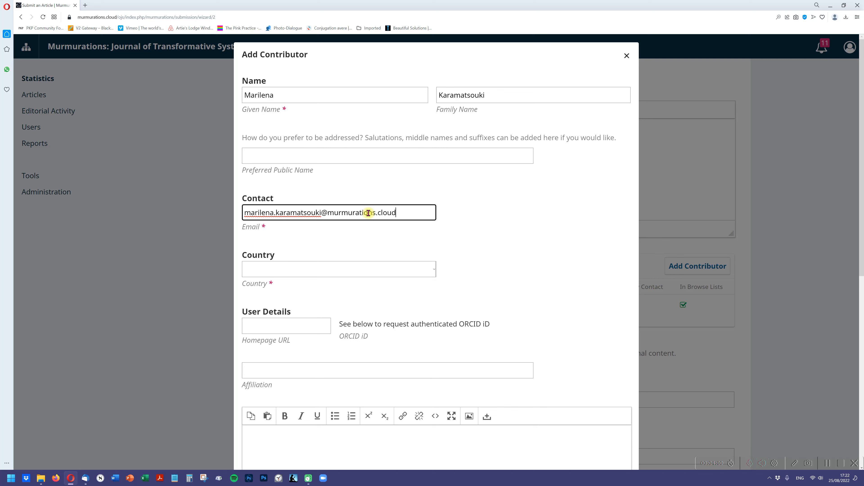
# - Set the new contributor's country to Greece
pyautogui.click(340, 267)
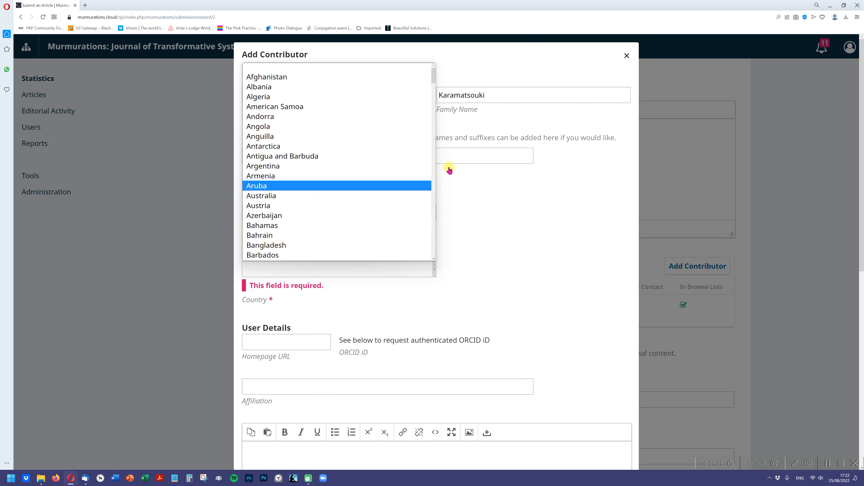
pyautogui.moveTo(434, 73); pyautogui.dragTo(433, 135)
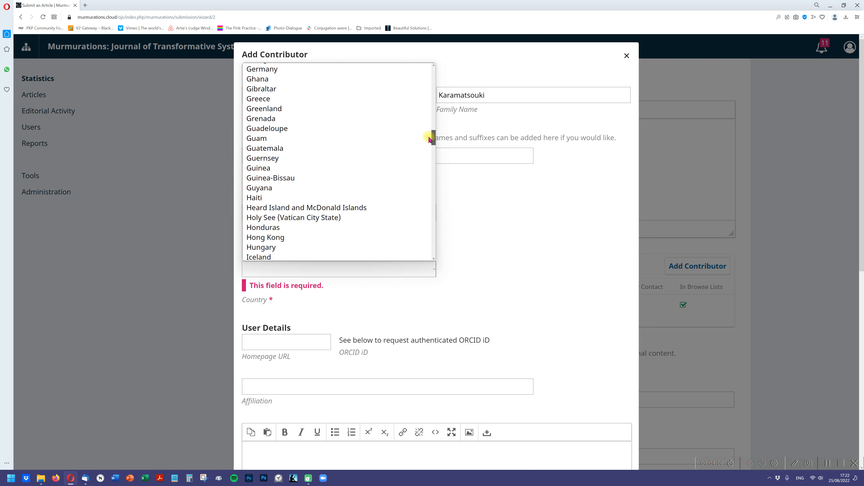
pyautogui.click(347, 98)
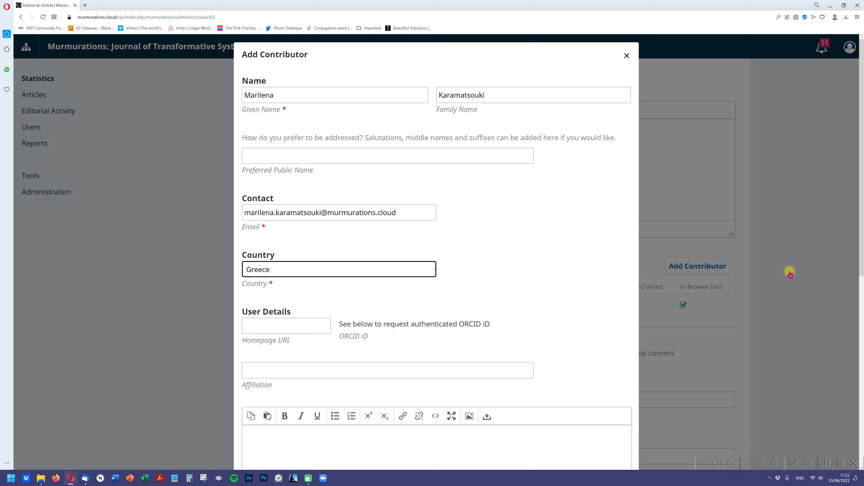
pyautogui.moveTo(861, 254); pyautogui.dragTo(861, 358)
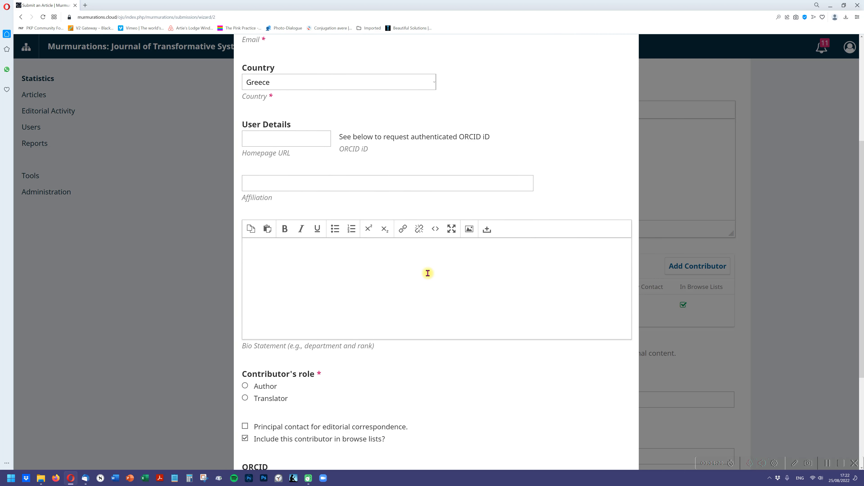
pyautogui.moveTo(494, 139); pyautogui.dragTo(460, 138)
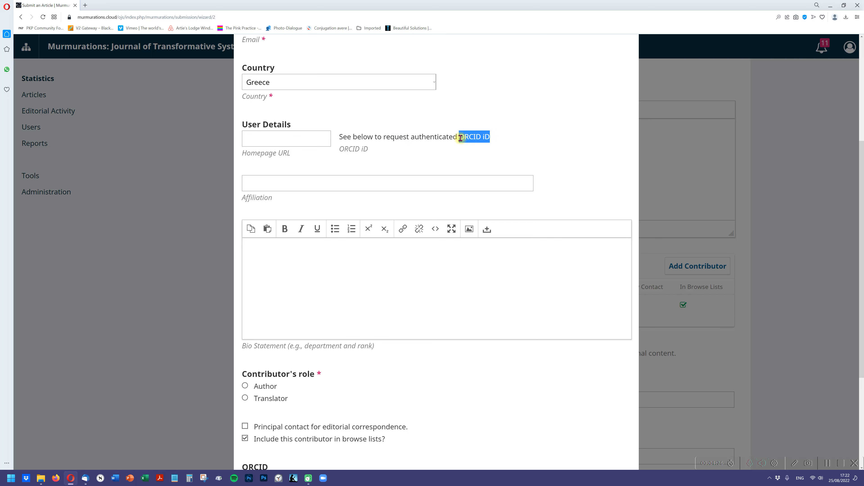
pyautogui.click(429, 180)
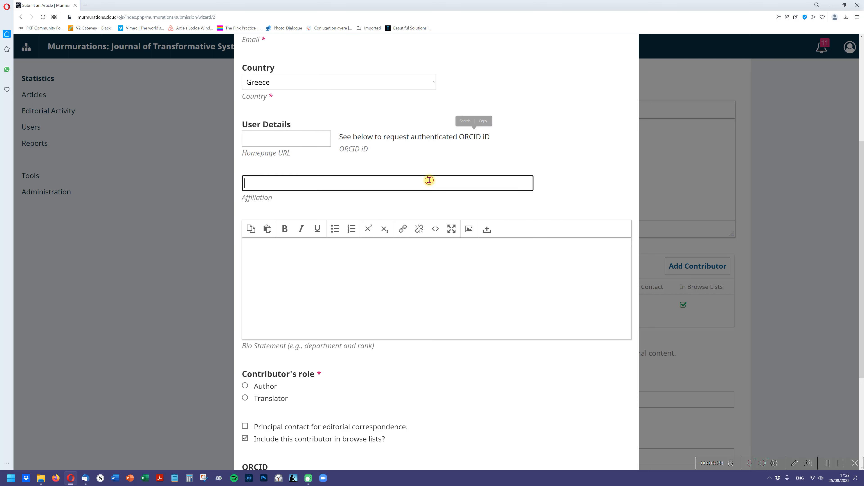
pyautogui.write('Stegi')
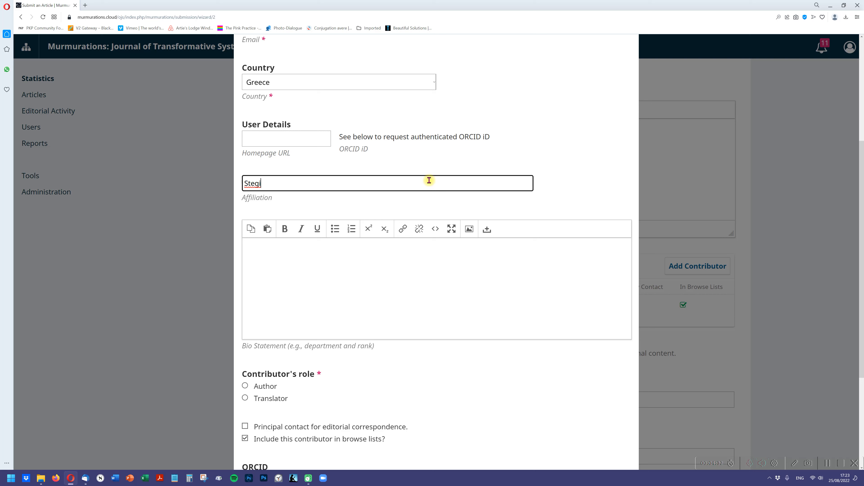
pyautogui.press('BackSpace')
pyautogui.press('BackSpace')
pyautogui.write('Consult')
pyautogui.press('BackSpace')
pyautogui.hotkey('ctrl', 'a')
pyautogui.press('BackSpace')
# - Set the contributor's role to Author, make them principal contact, request ORCID authorization by e-mail, and save the contributor
pyautogui.click(272, 388)
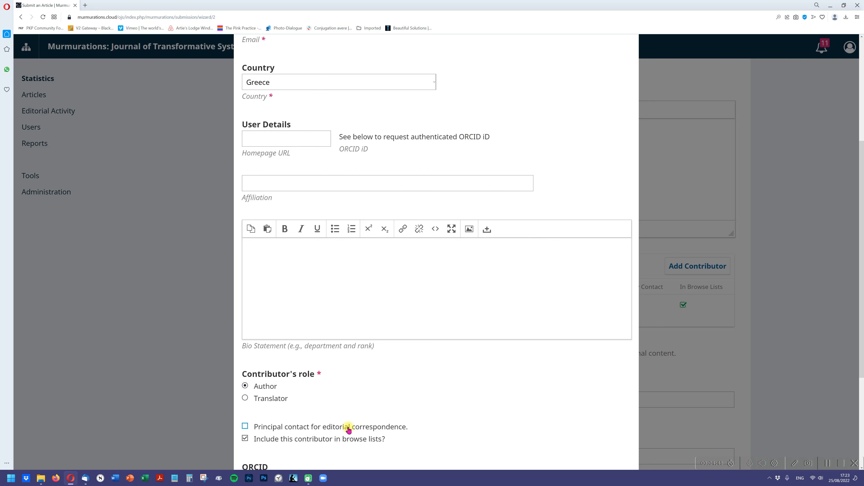
pyautogui.moveTo(862, 291); pyautogui.dragTo(833, 373)
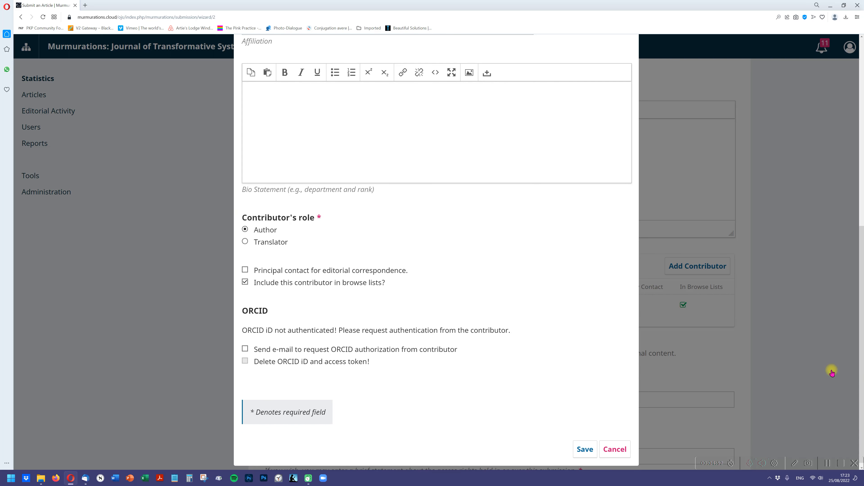
pyautogui.click(283, 275)
pyautogui.click(245, 350)
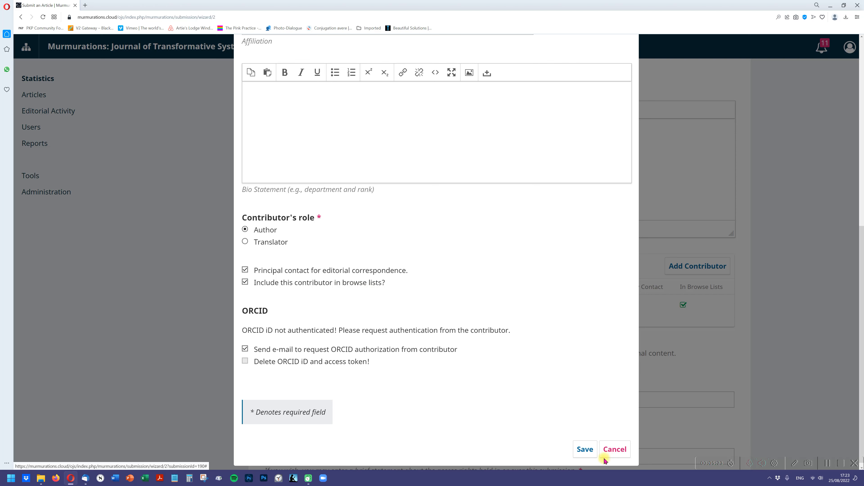
pyautogui.click(585, 449)
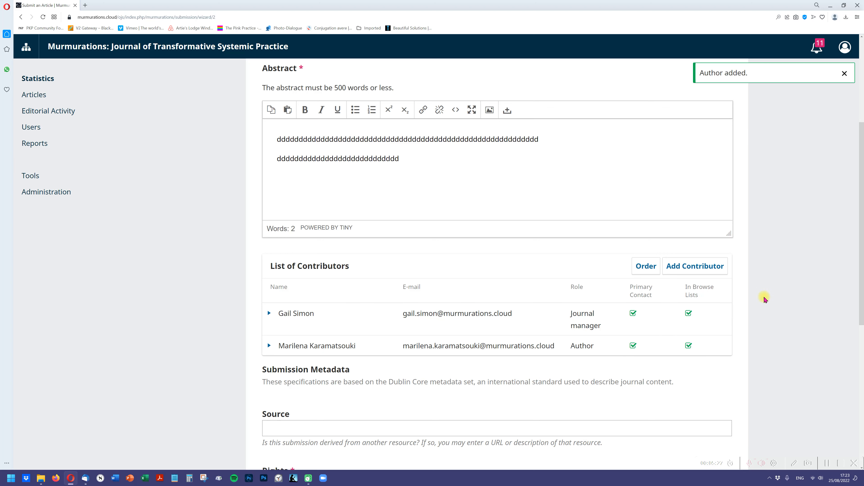
# - Delete the journal manager entry from the submission's list of contributors
pyautogui.moveTo(862, 260); pyautogui.dragTo(862, 288)
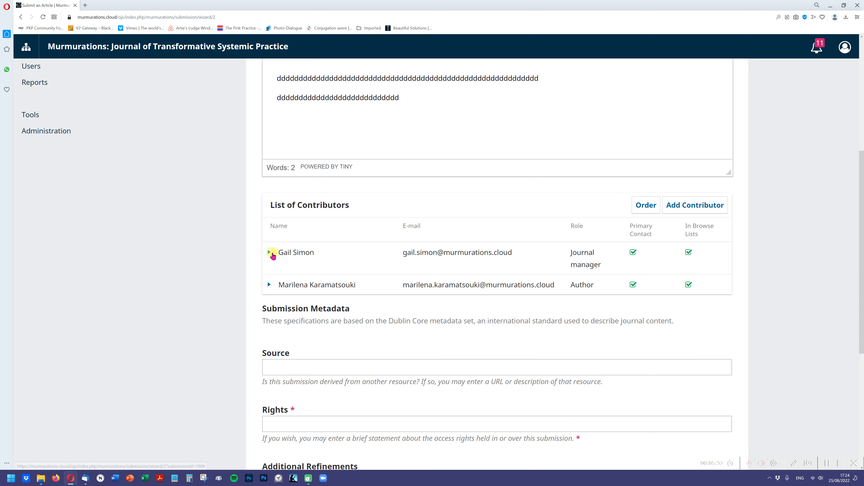
pyautogui.click(269, 252)
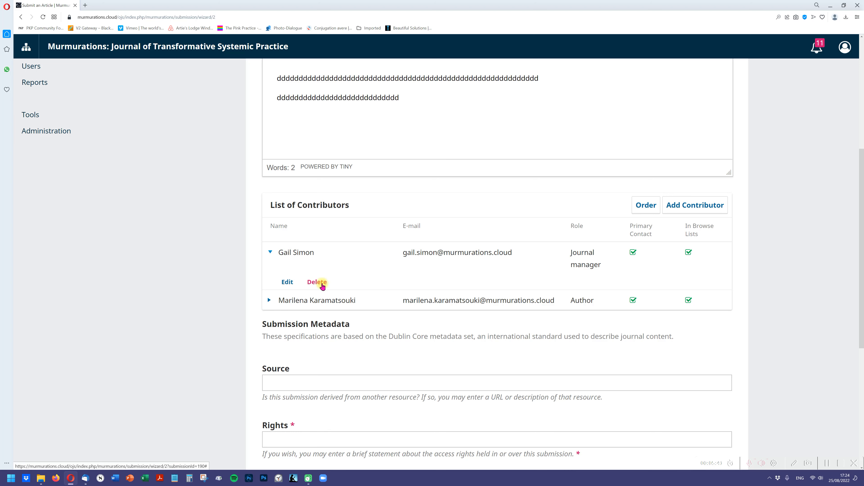
pyautogui.click(322, 285)
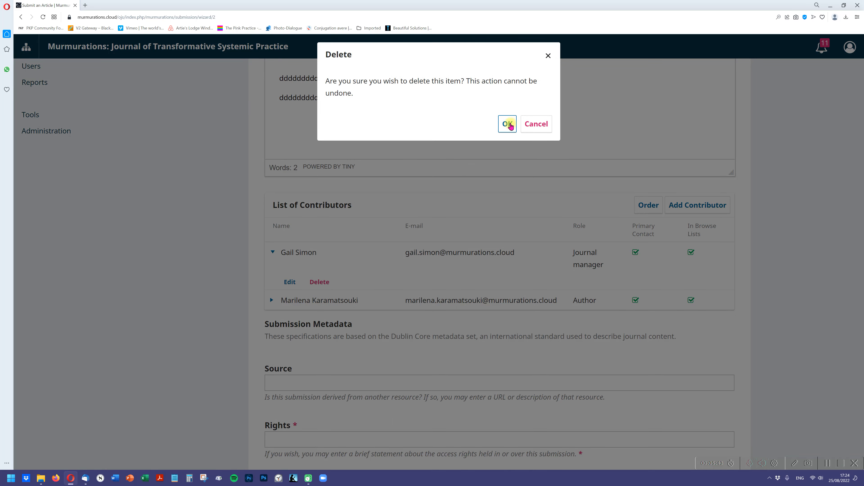
pyautogui.click(508, 124)
# - Enter "a" as the rights statement in the submission metadata
pyautogui.moveTo(861, 255)
pyautogui.mouseDown()
pyautogui.moveTo(827, 145)
pyautogui.moveTo(861, 266)
pyautogui.mouseUp()
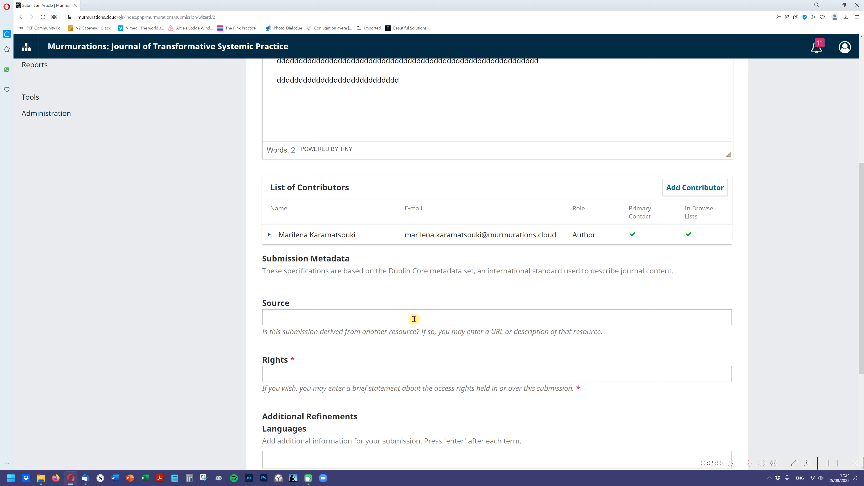
pyautogui.click(373, 371)
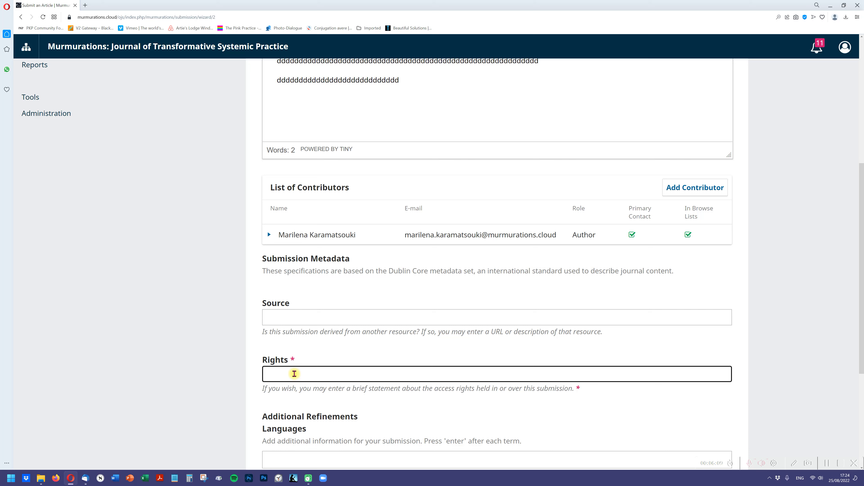
pyautogui.moveTo(861, 353); pyautogui.dragTo(861, 392)
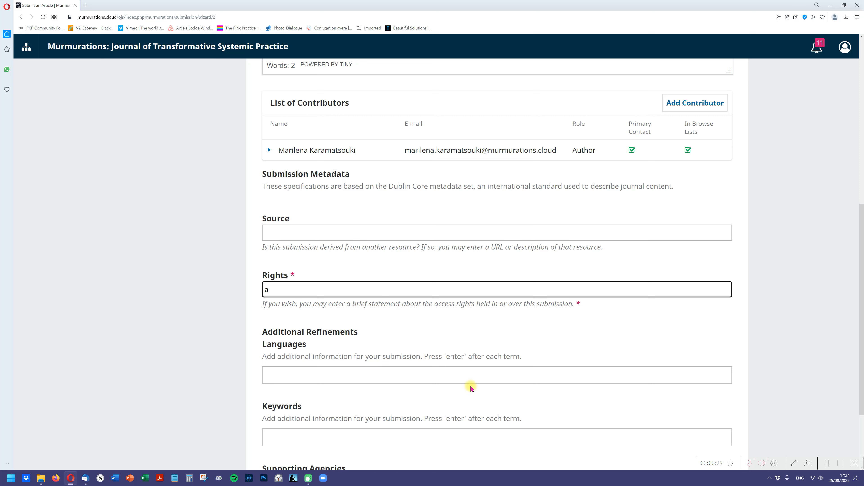
# - Add the keywords "reflexivity", "writing as inquiry" and "therapeutic space" to the submission metadata
pyautogui.click(441, 375)
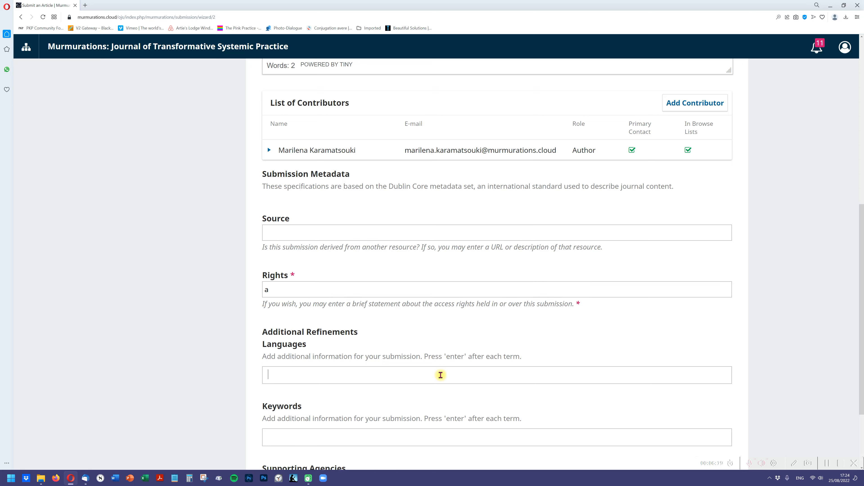
pyautogui.moveTo(861, 301); pyautogui.dragTo(858, 347)
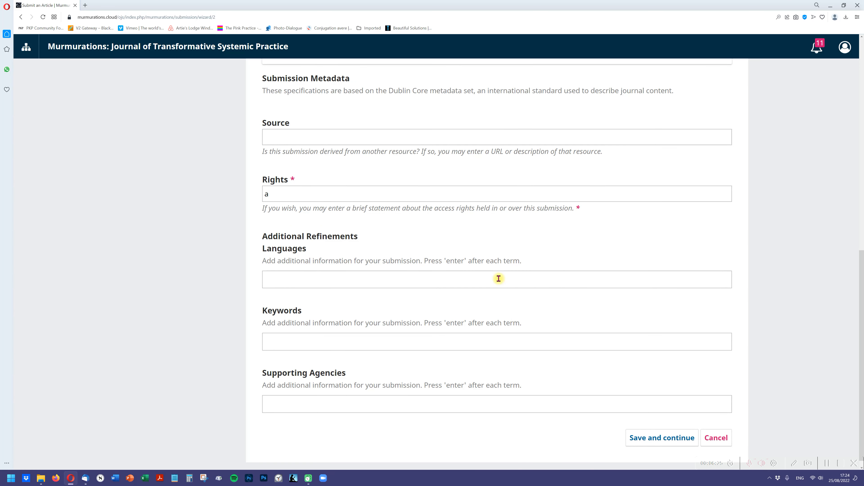
pyautogui.click(441, 340)
pyautogui.write('reflexivity')
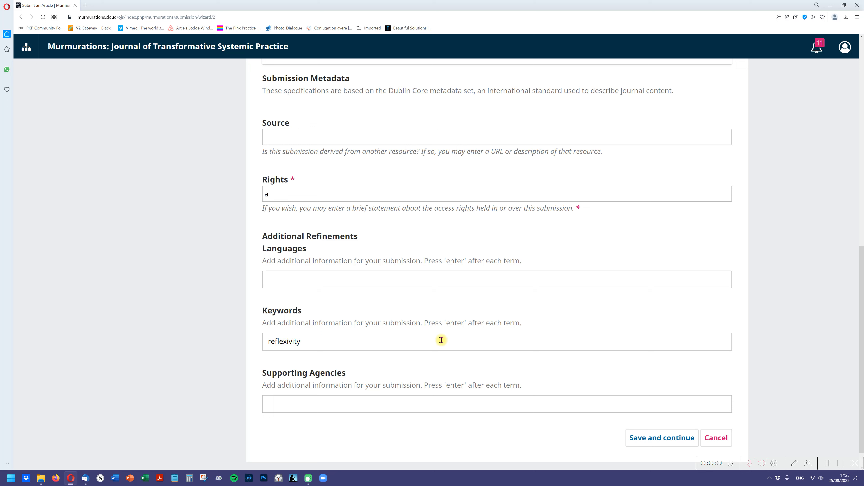
pyautogui.press('Return')
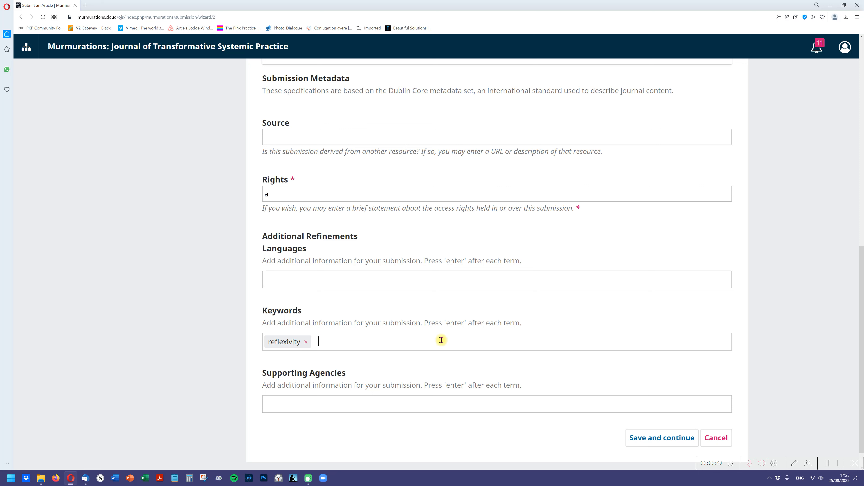
pyautogui.write('riting as inquiry')
pyautogui.press('Return')
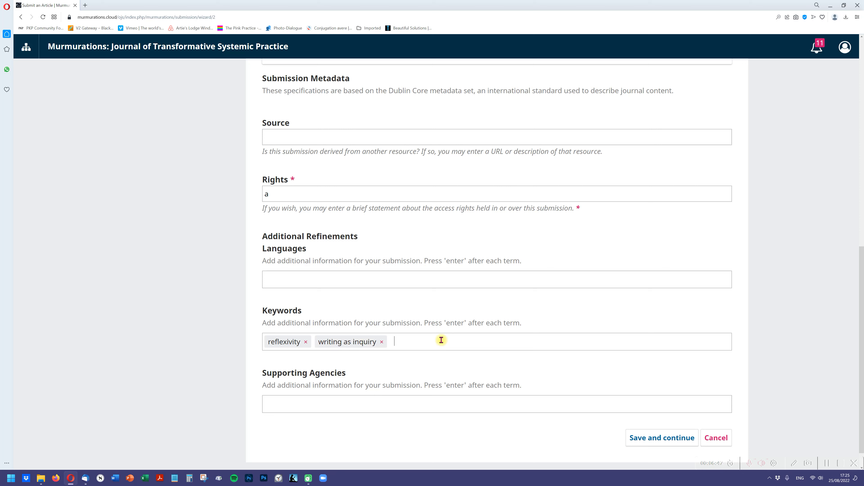
pyautogui.write('therapeutic space')
pyautogui.press('Return')
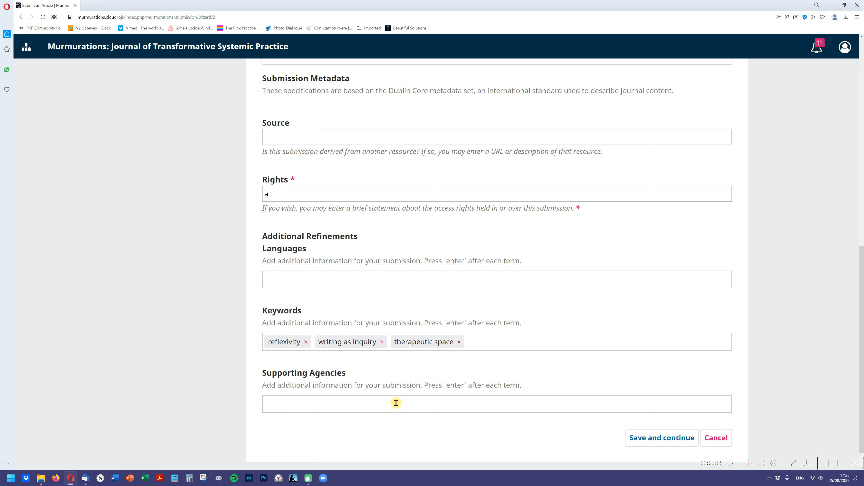
# - Save the metadata, then finish the submission and confirm sending the article to the journal
pyautogui.click(663, 439)
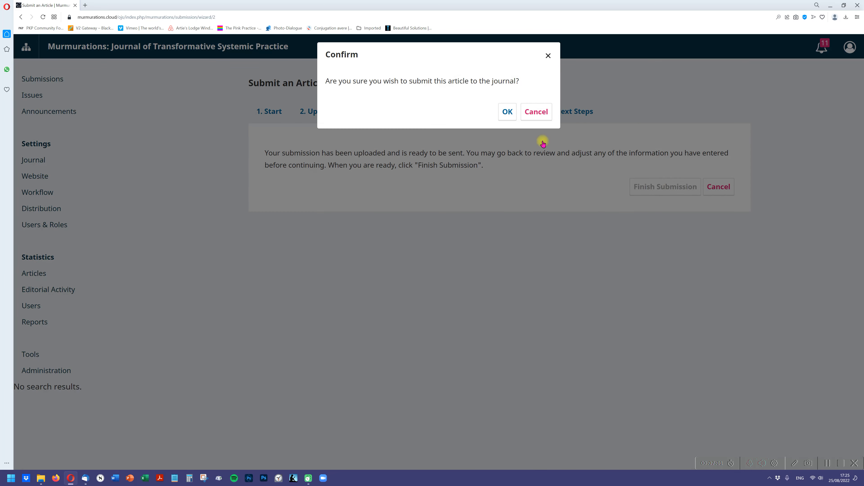
pyautogui.click(507, 112)
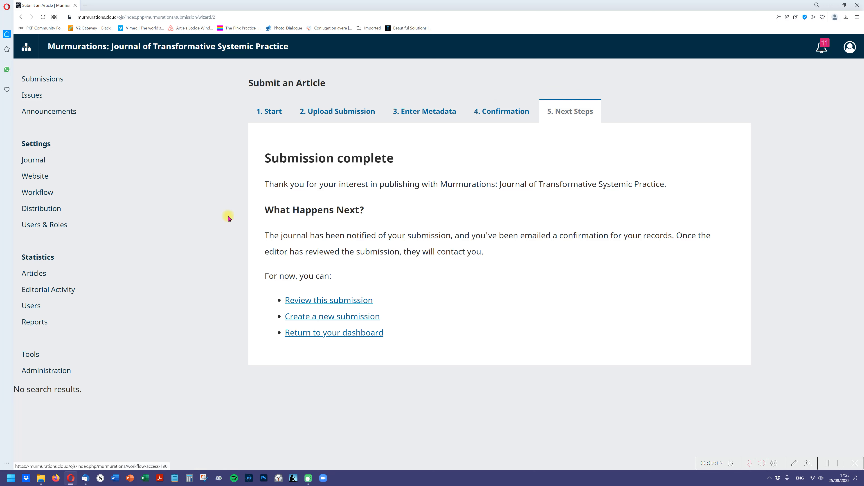
# - Open the submission "Test file for video. Nice subtitle" from the submissions list and download its article file into the 5-1 folder
pyautogui.click(54, 82)
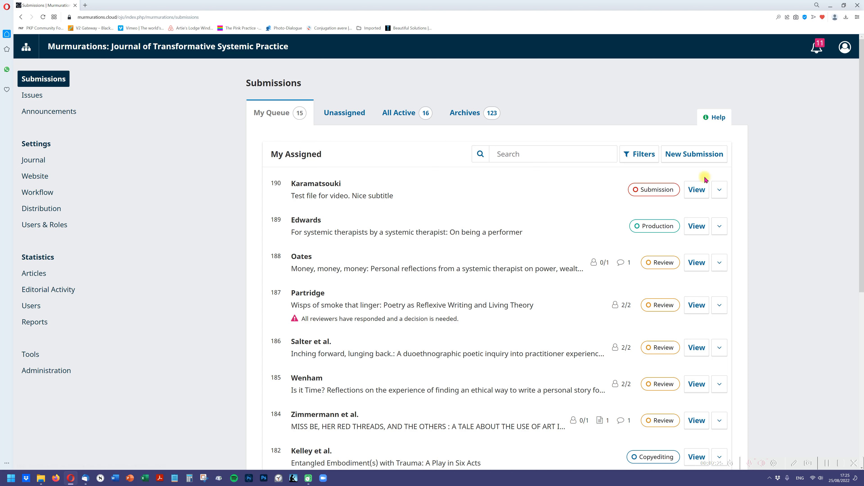
pyautogui.click(700, 192)
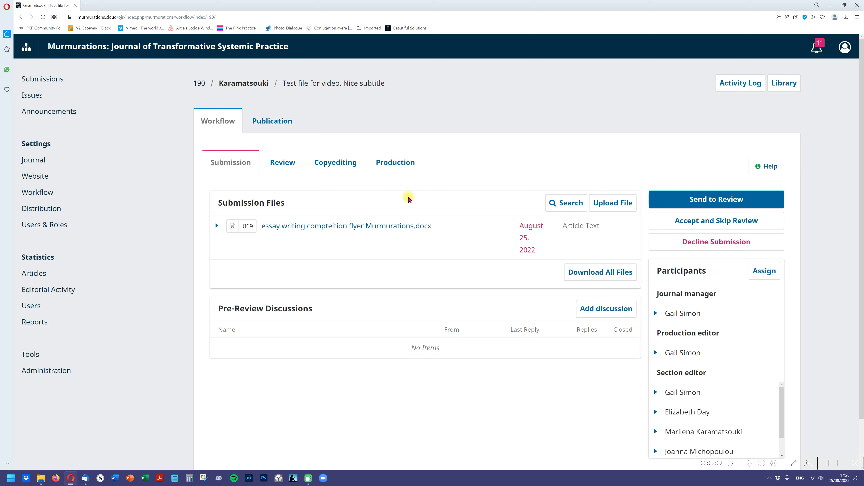
pyautogui.click(297, 230)
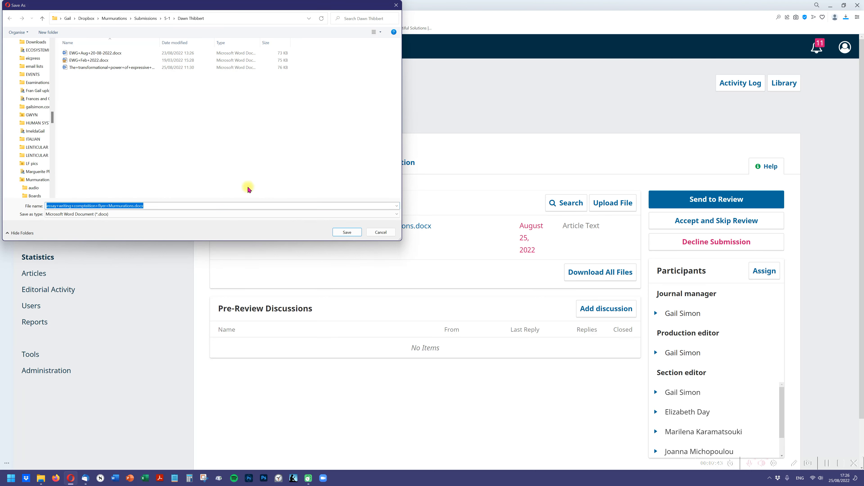
pyautogui.click(167, 20)
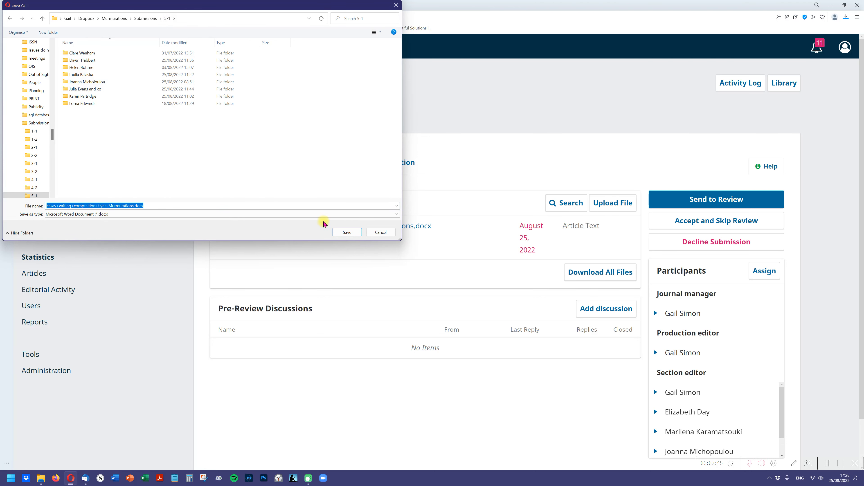
pyautogui.click(346, 233)
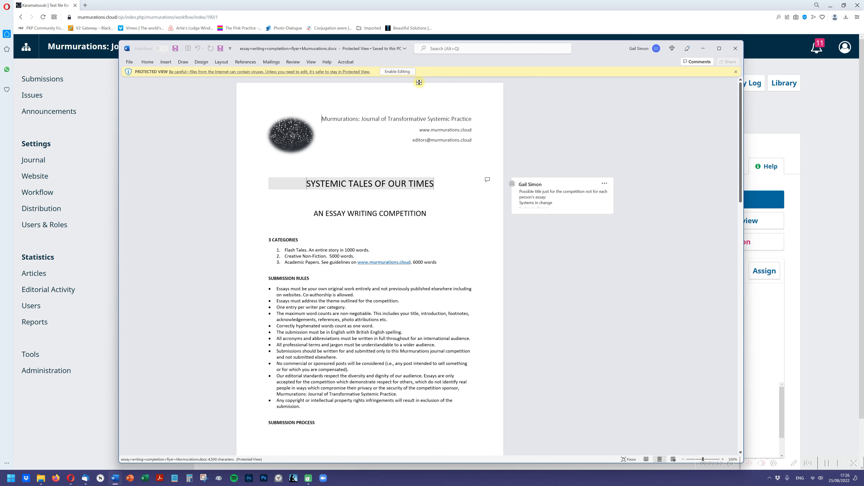
# - Enable editing on the downloaded document in Word, look it over and close it
pyautogui.click(398, 71)
pyautogui.moveTo(739, 109); pyautogui.dragTo(734, 89)
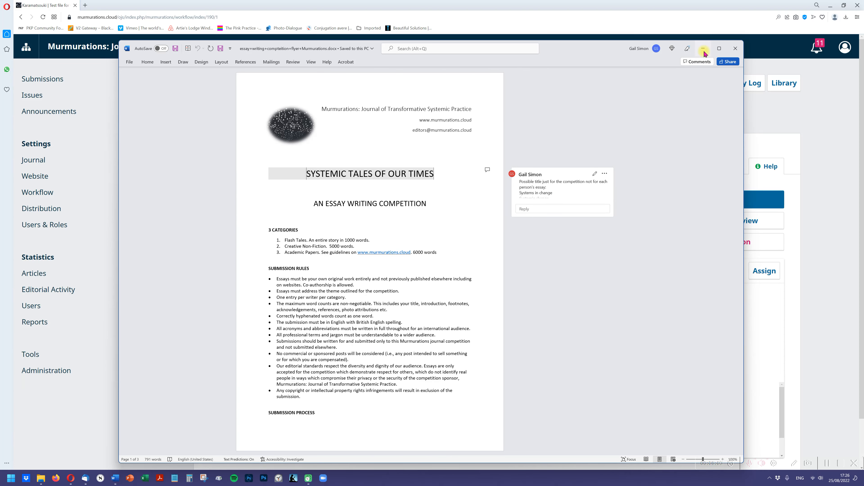
pyautogui.click(736, 48)
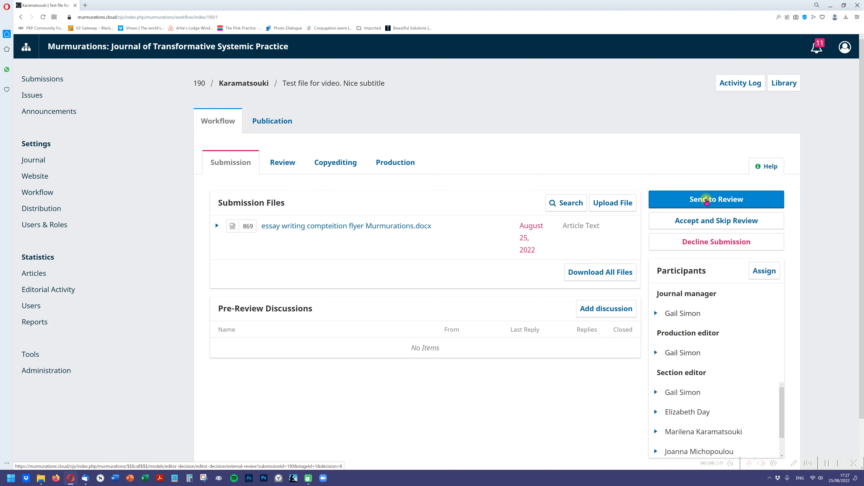
# - Examine the author notification e-mail for declining the submission, and leave without recording the decision
pyautogui.click(685, 242)
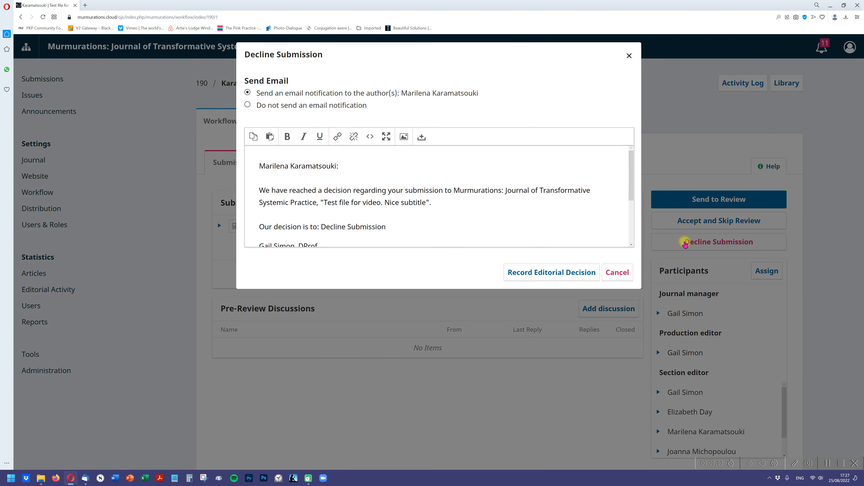
pyautogui.moveTo(631, 185)
pyautogui.mouseDown()
pyautogui.moveTo(631, 217)
pyautogui.moveTo(626, 185)
pyautogui.mouseUp()
pyautogui.click(616, 272)
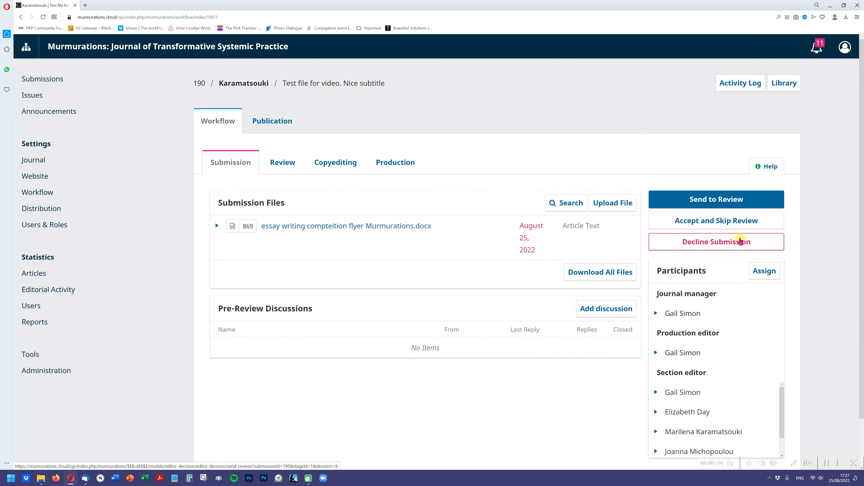
# - Open the submission's activity log and read the latest Submission Acknowledgement e-mail, checking the manuscript title it mentions
pyautogui.click(749, 85)
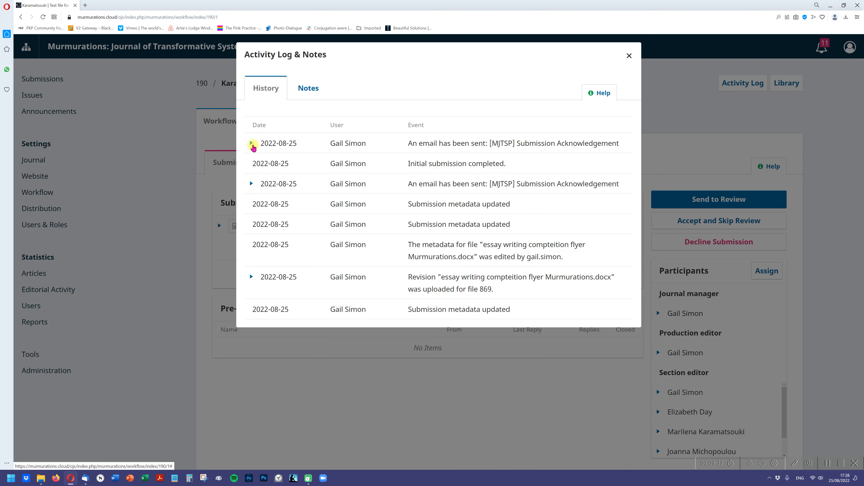
pyautogui.click(252, 143)
pyautogui.click(271, 161)
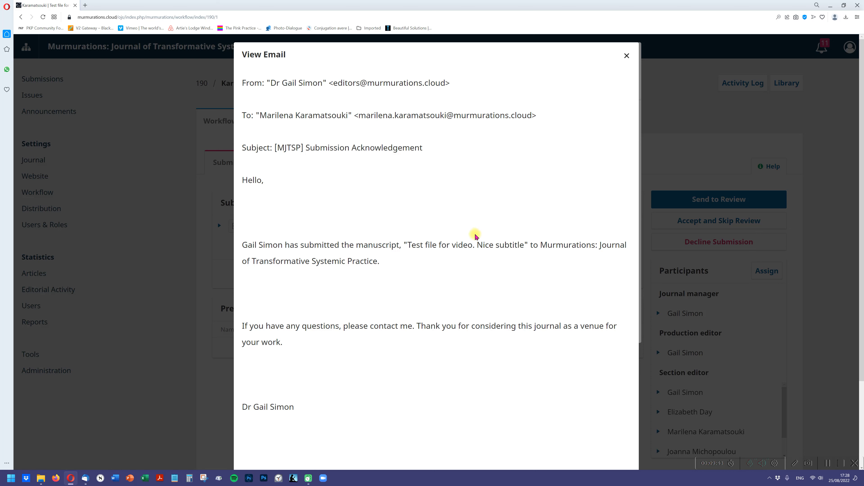
pyautogui.moveTo(473, 243); pyautogui.dragTo(415, 245)
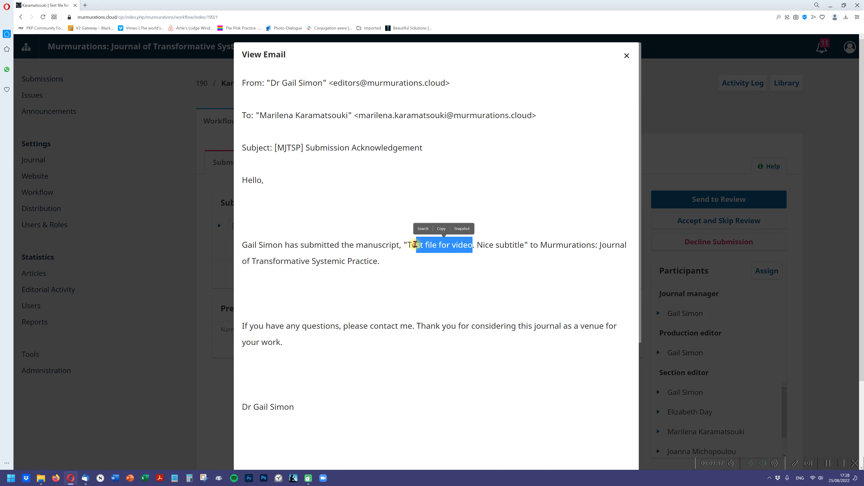
pyautogui.click(349, 293)
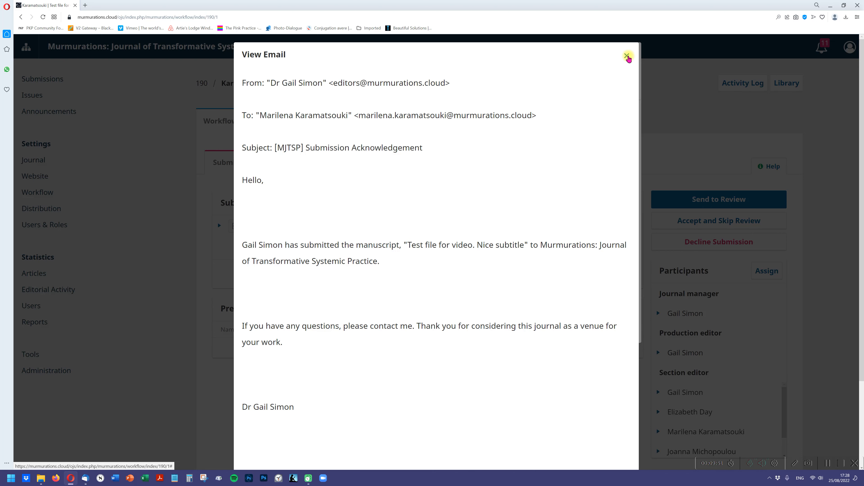
# - Close the acknowledgement e-mail and the activity log, and view the Send to Review file selection without sending anything
pyautogui.click(626, 56)
pyautogui.click(258, 150)
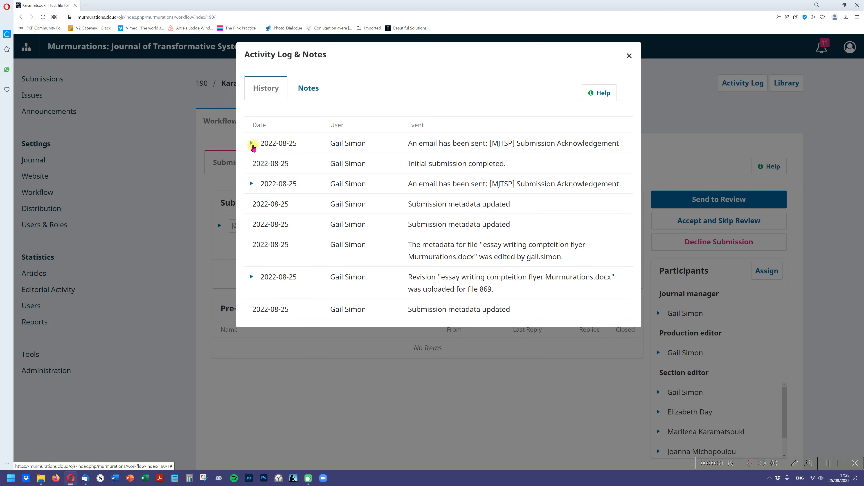
pyautogui.click(258, 150)
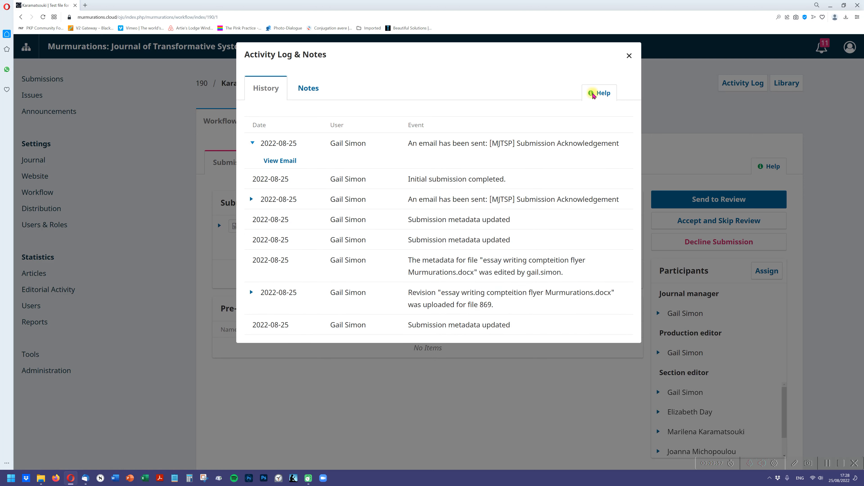
pyautogui.click(629, 55)
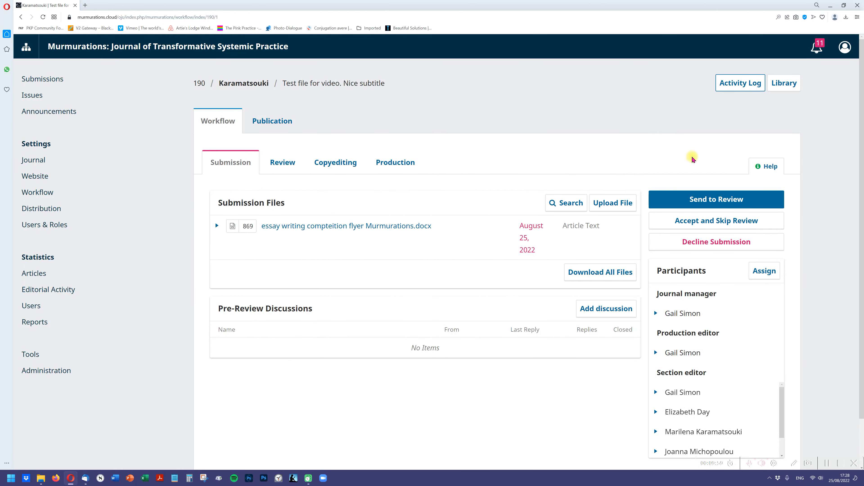
pyautogui.click(692, 201)
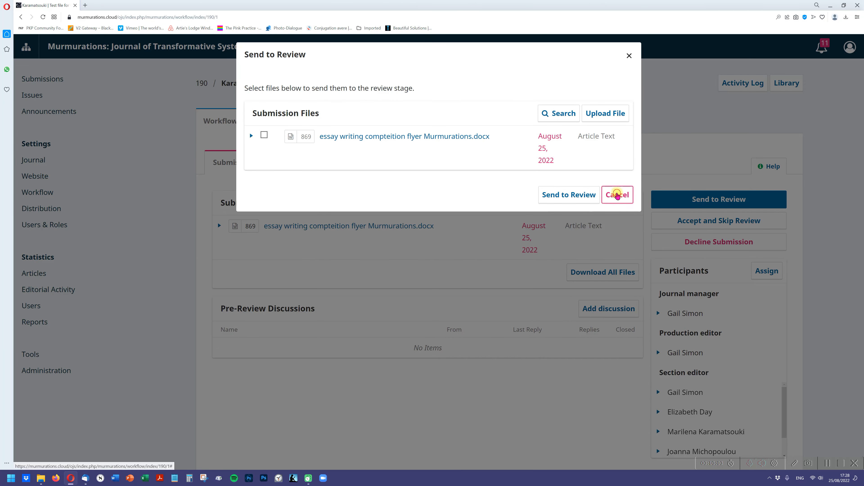
pyautogui.click(618, 195)
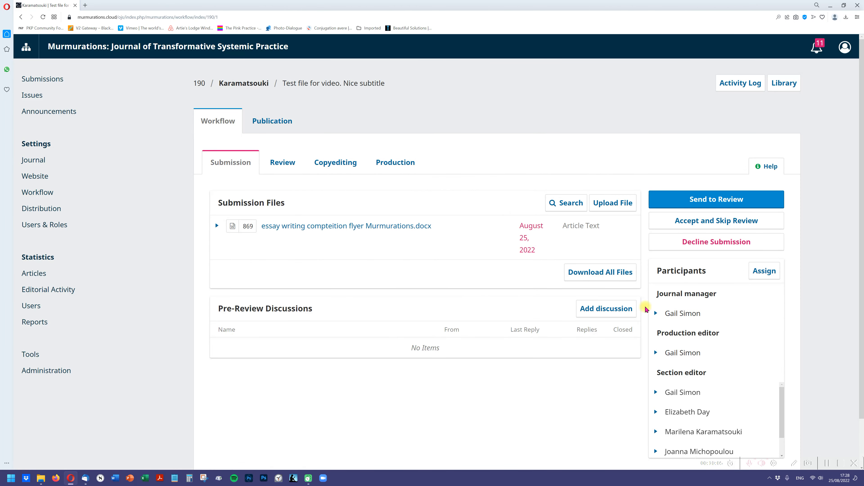
pyautogui.click(612, 308)
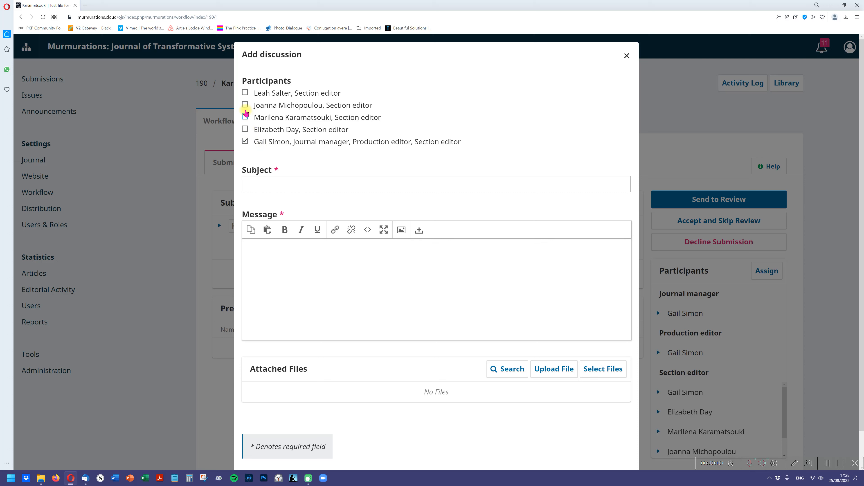
pyautogui.click(245, 105)
pyautogui.click(245, 130)
pyautogui.click(246, 117)
pyautogui.click(245, 93)
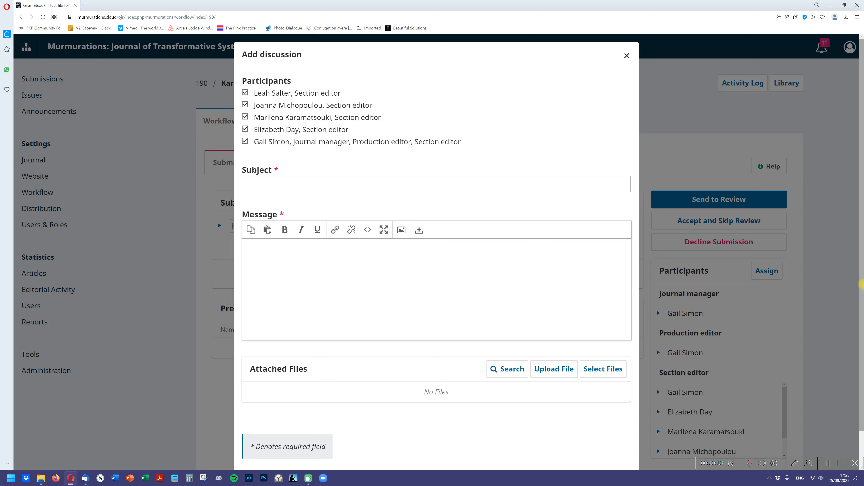
pyautogui.scroll(-1, 861, 313)
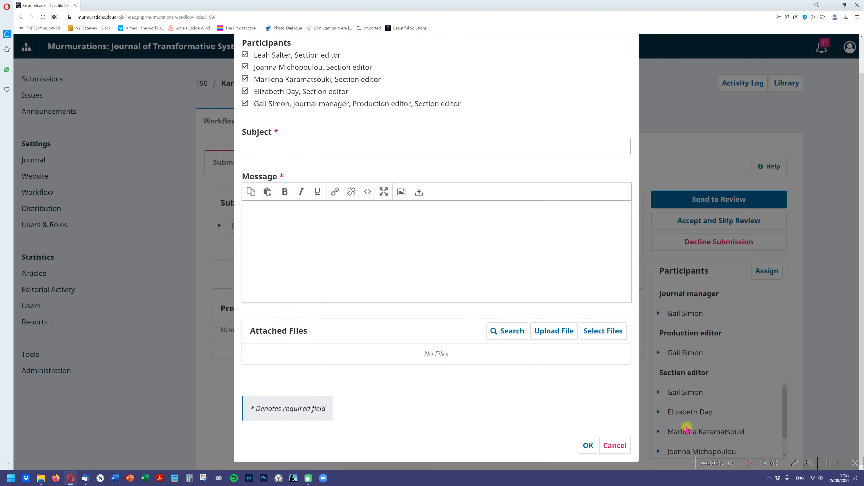
pyautogui.click(352, 153)
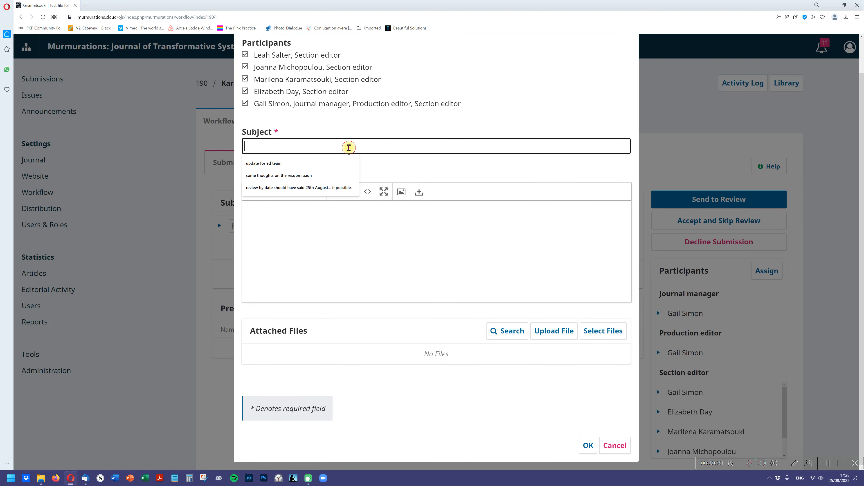
pyautogui.click(305, 165)
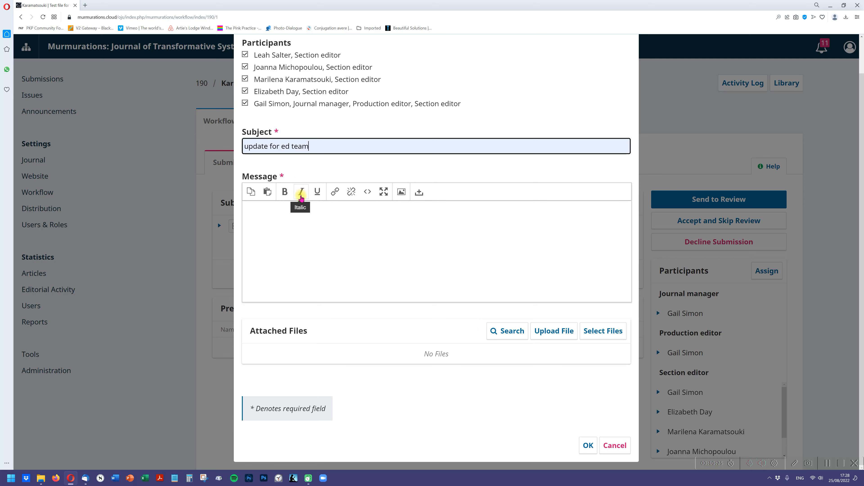
pyautogui.click(283, 215)
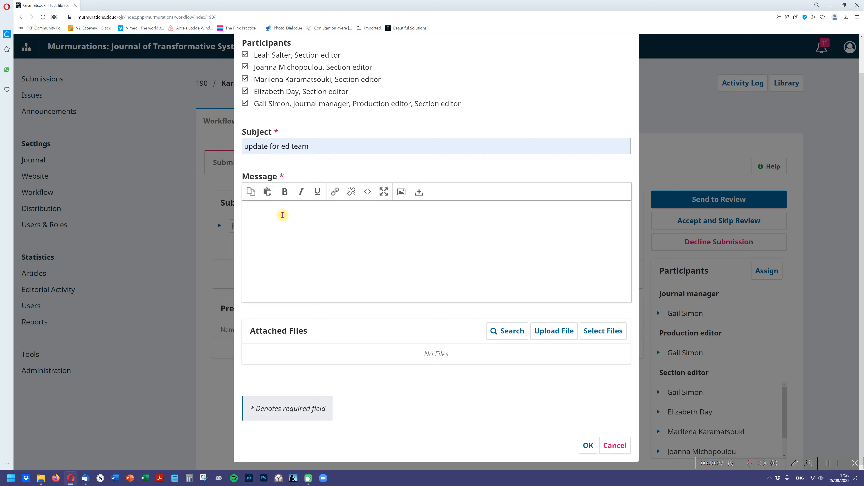
pyautogui.moveTo(311, 146); pyautogui.dragTo(205, 147)
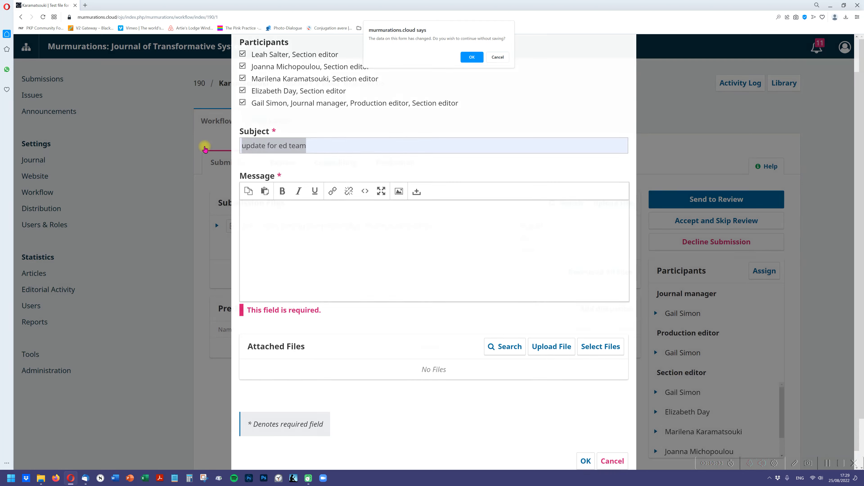
pyautogui.press('Return')
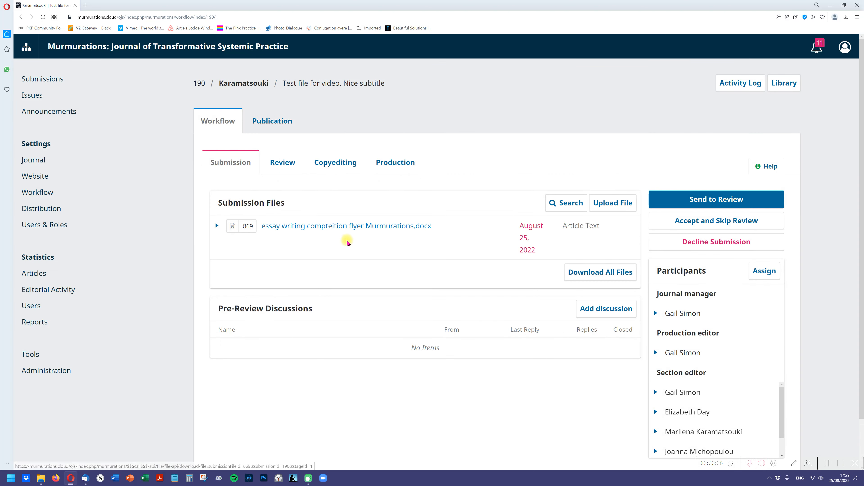
# - Add a pre-review discussion with the subject "prelim thoughts", the first three listed section editors as participants and a placeholder message of repeated v's
pyautogui.click(614, 315)
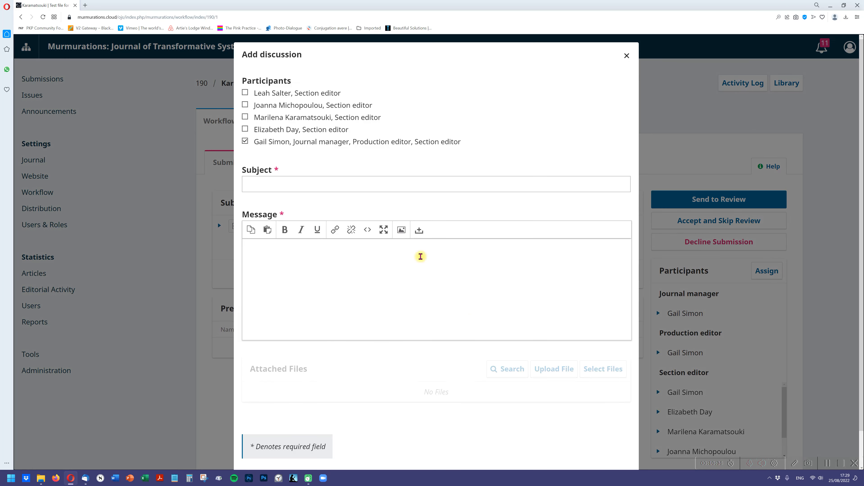
pyautogui.click(328, 186)
pyautogui.write('prelim thoughts')
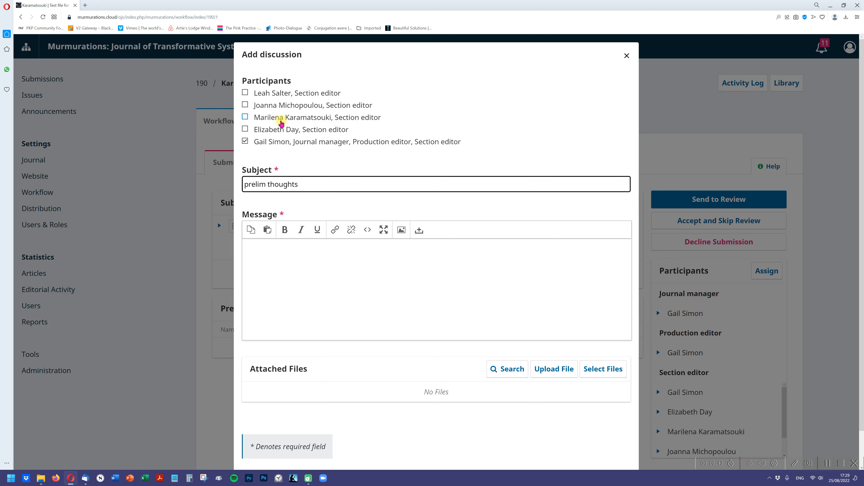
pyautogui.click(267, 129)
pyautogui.click(267, 119)
pyautogui.click(261, 106)
pyautogui.click(260, 95)
pyautogui.click(249, 131)
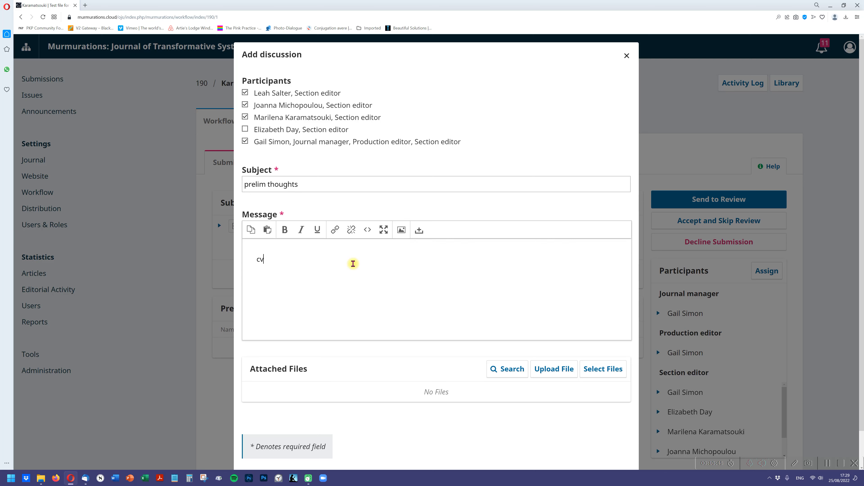
pyautogui.write('vvvvvvvvvvvvvvvvvv')
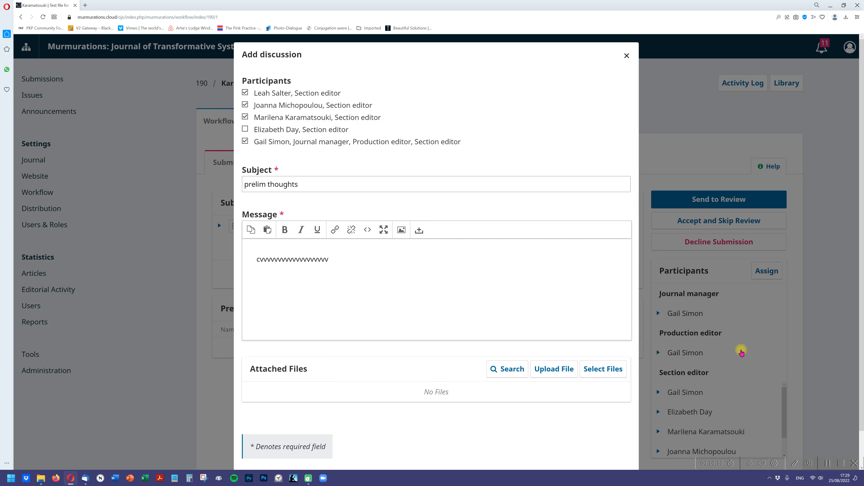
pyautogui.scroll(-1, 726, 371)
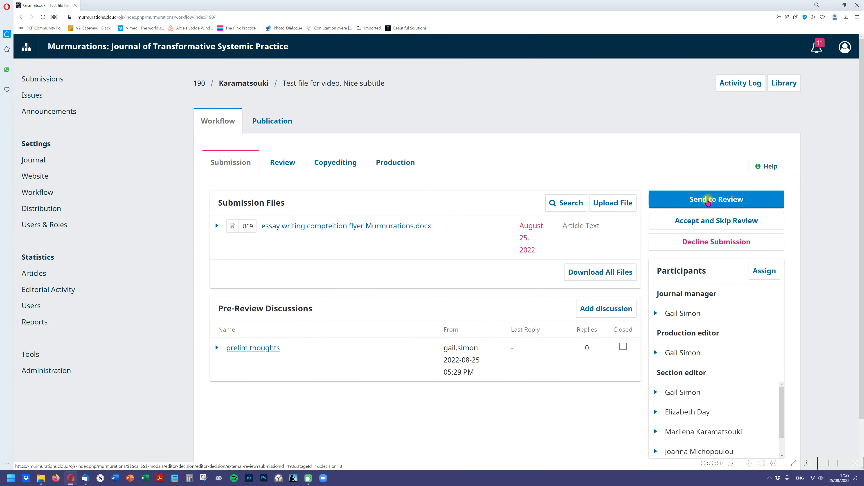
# - Send the submission to review, including the article file "essay writing compteition flyer Murmurations.docx"
pyautogui.click(708, 202)
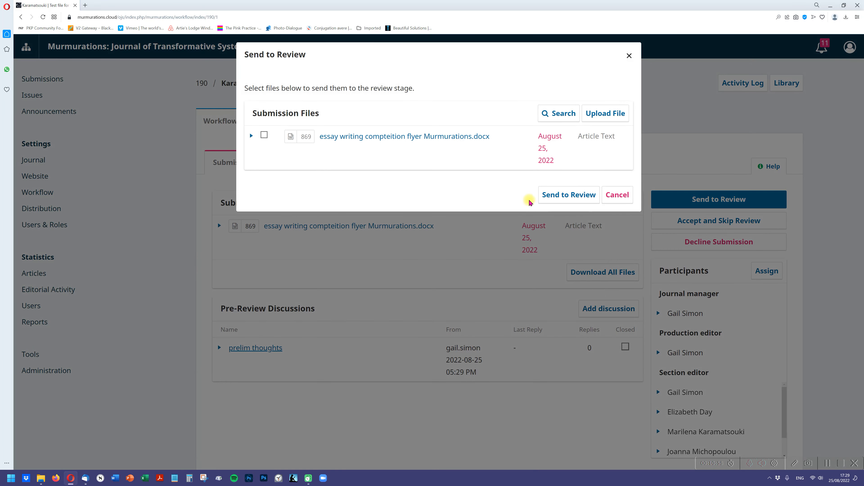
pyautogui.click(615, 189)
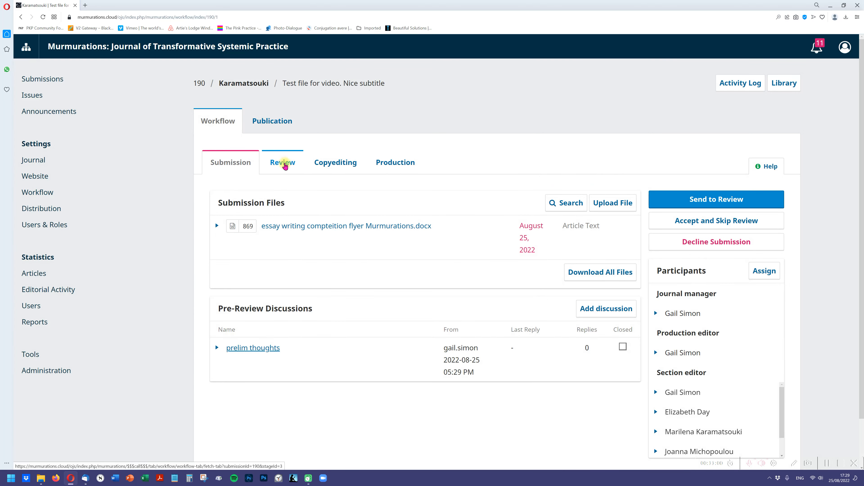
pyautogui.click(709, 201)
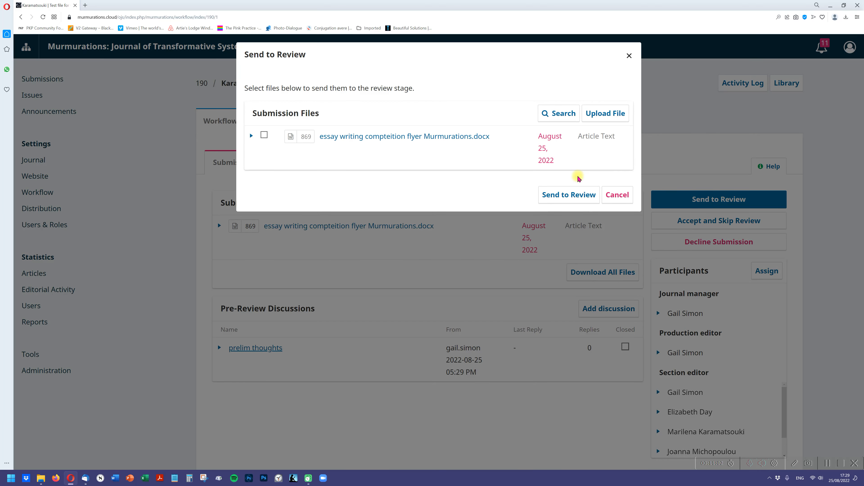
pyautogui.click(264, 135)
pyautogui.click(575, 197)
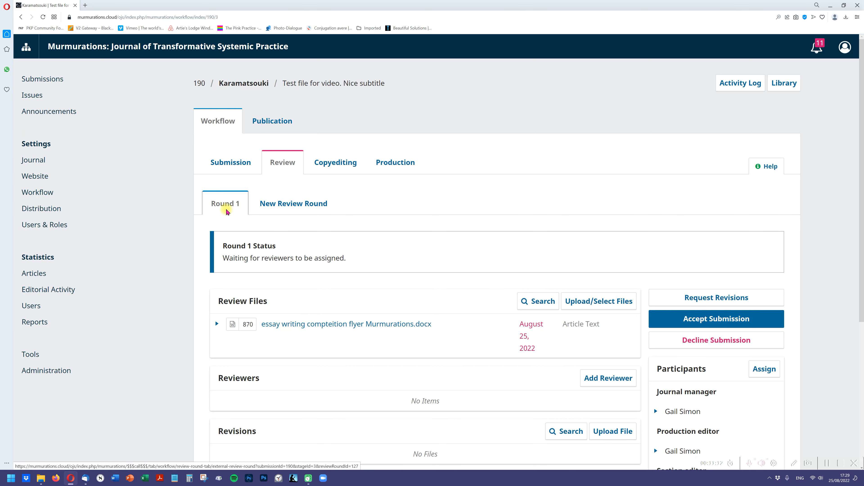
# - Search the Round 1 reviewer list by a section editor's first name, unlock that locked reviewer and select them
pyautogui.moveTo(862, 168); pyautogui.dragTo(851, 247)
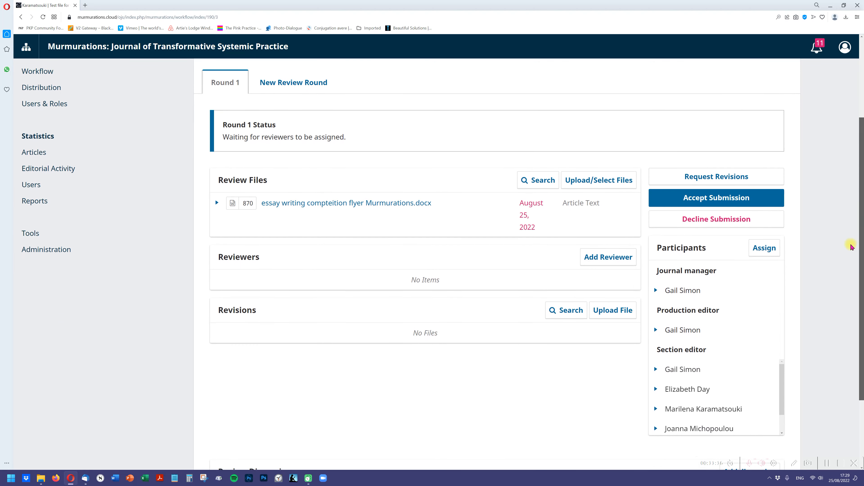
pyautogui.click(609, 256)
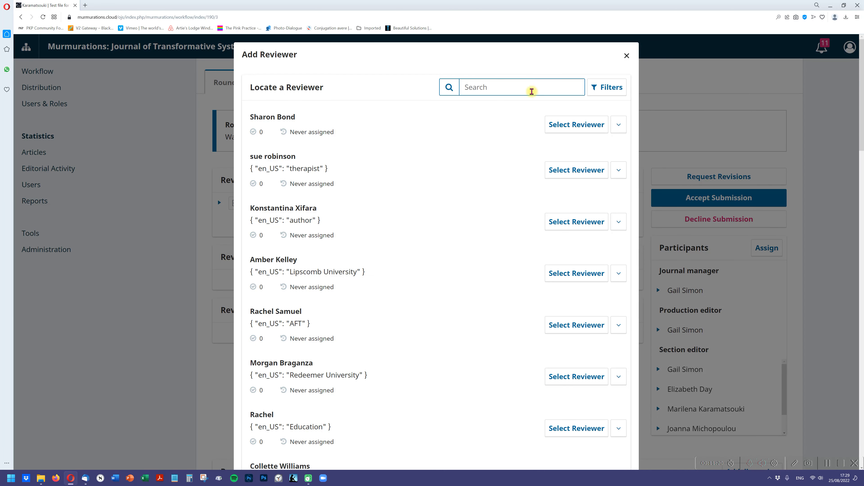
pyautogui.click(530, 90)
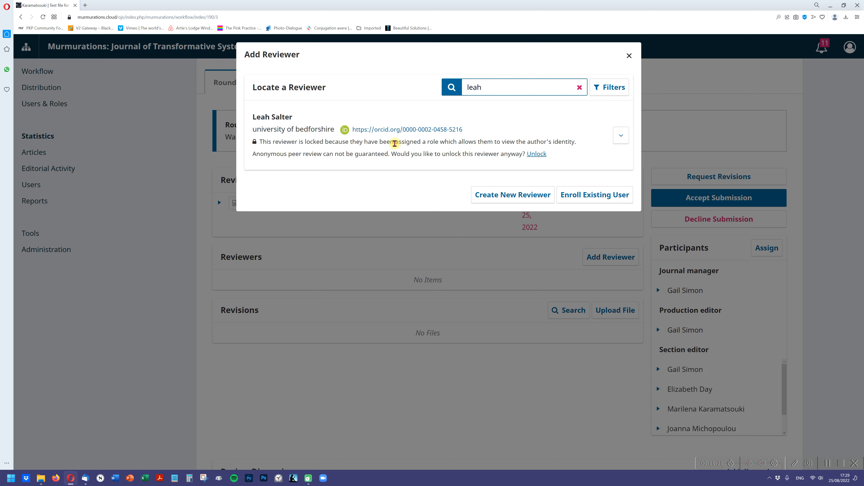
pyautogui.moveTo(338, 154); pyautogui.dragTo(463, 151)
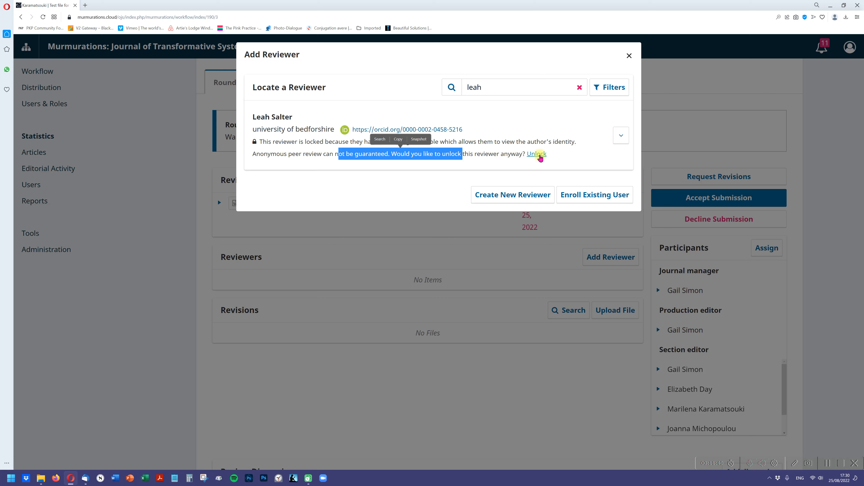
pyautogui.click(539, 155)
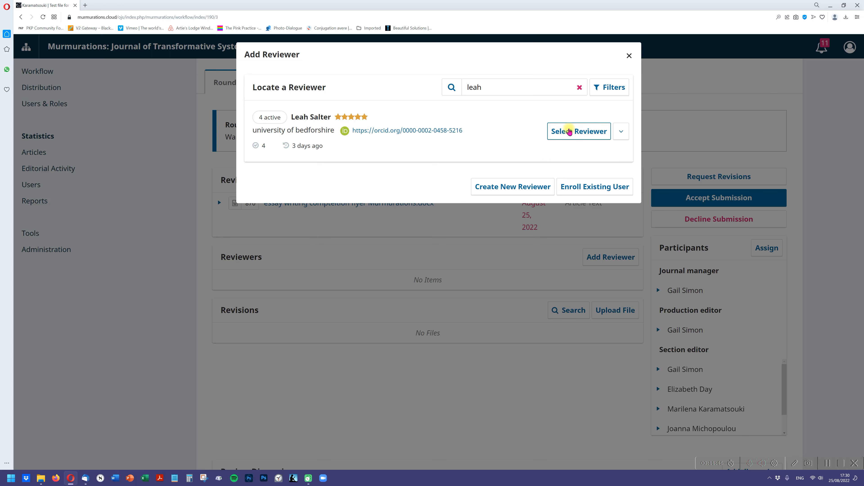
pyautogui.click(569, 131)
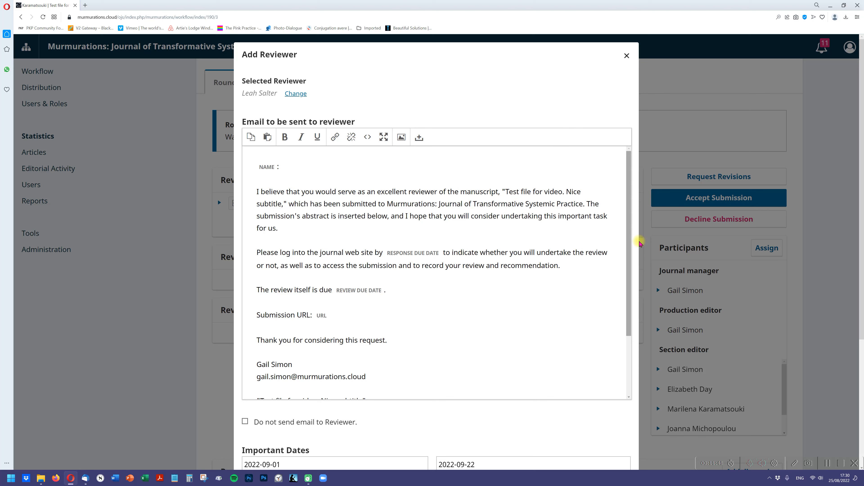
# - Insert "Apologies for the short turnaround but..." in bold above the review due date line of the reviewer e-mail
pyautogui.scroll(-1, 630, 251)
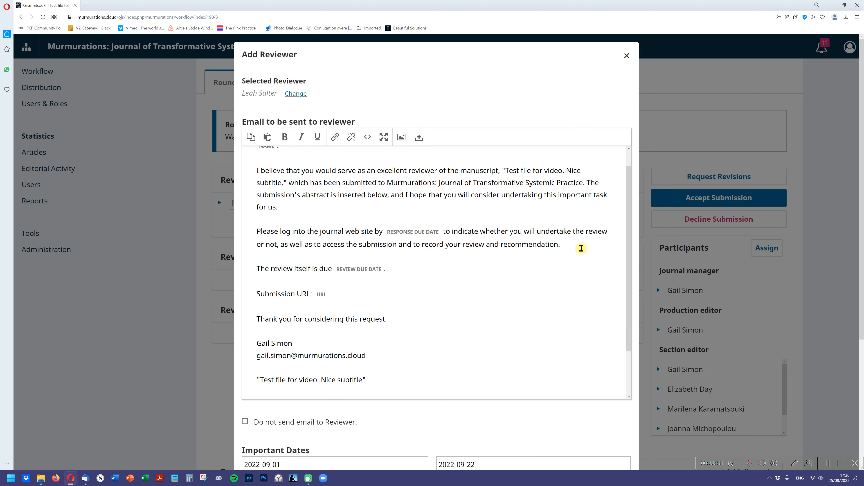
pyautogui.click(582, 248)
pyautogui.press('Return')
pyautogui.hotkey('shift', 'Return')
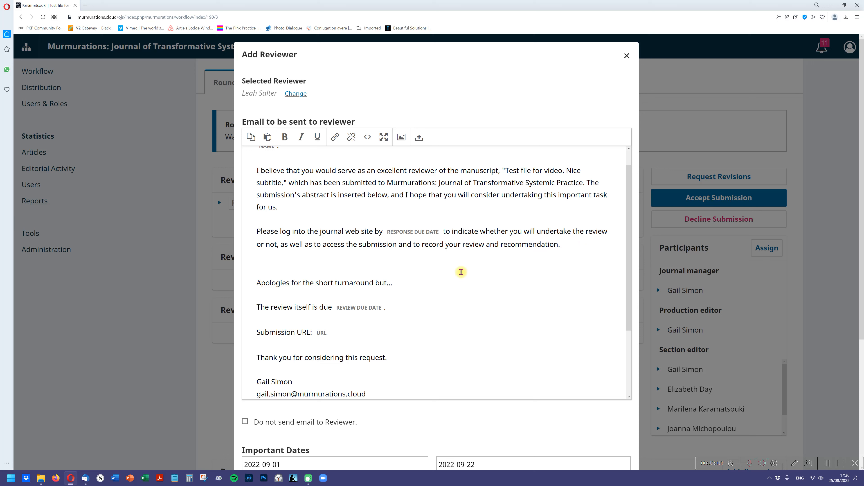
pyautogui.moveTo(427, 281); pyautogui.dragTo(255, 285)
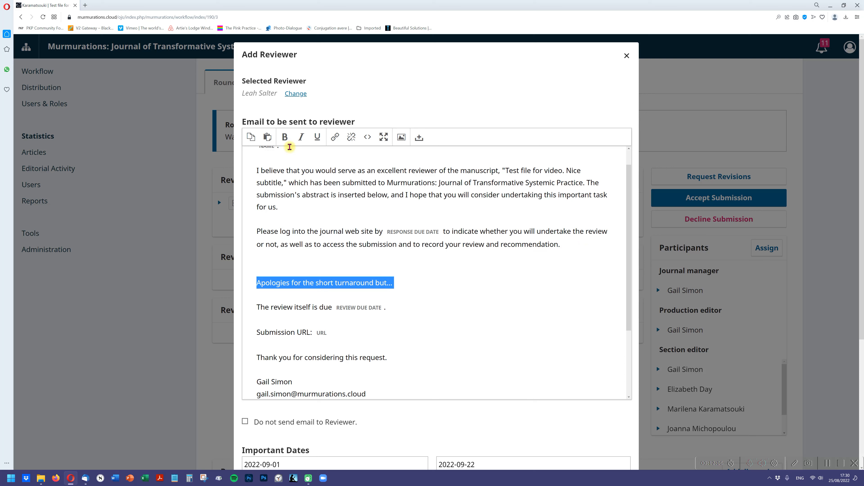
pyautogui.click(285, 137)
pyautogui.click(421, 293)
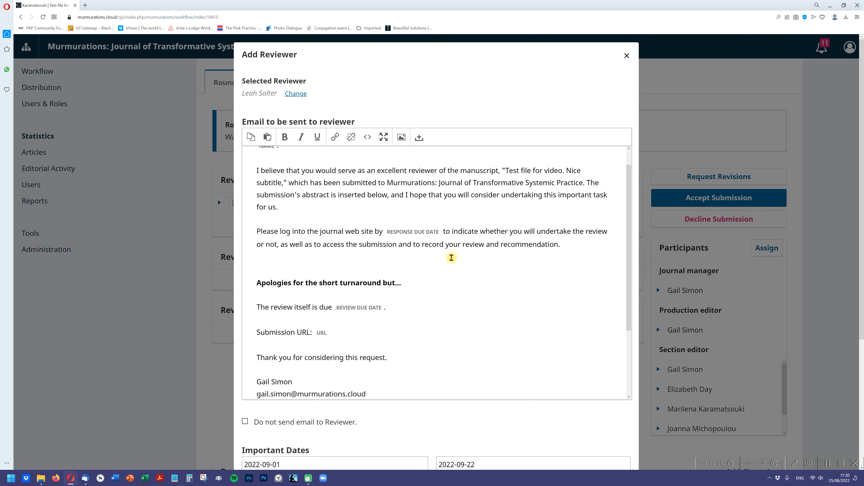
# - Examine the remaining reviewer e-mail text and invitation settings, expanding the files to be reviewed to check the attached article file
pyautogui.moveTo(630, 265); pyautogui.dragTo(449, 411)
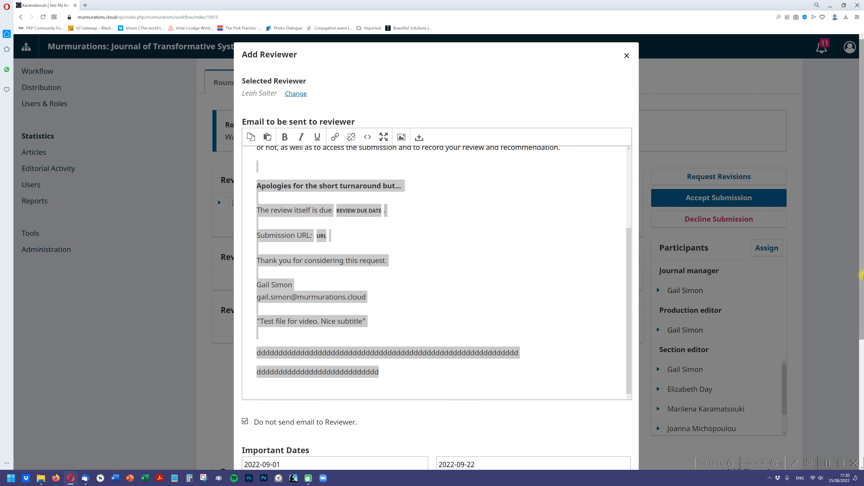
pyautogui.scroll(-3, 861, 340)
pyautogui.scroll(-3, 861, 340)
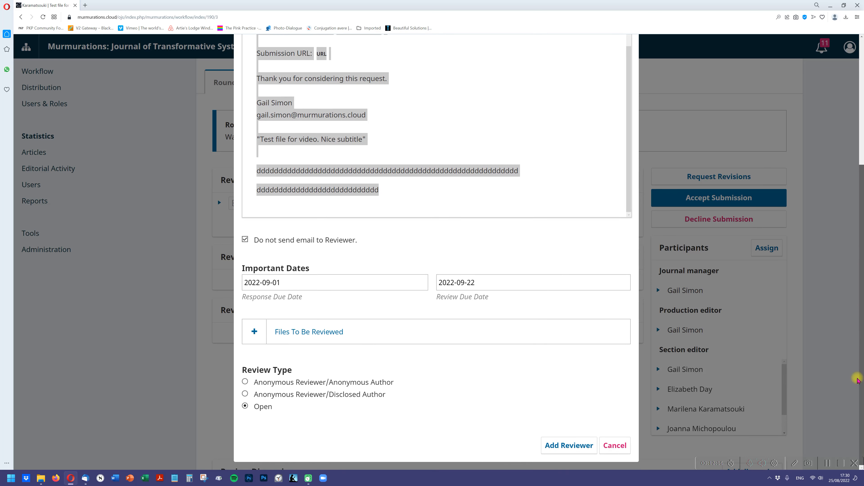
pyautogui.moveTo(856, 382); pyautogui.dragTo(853, 369)
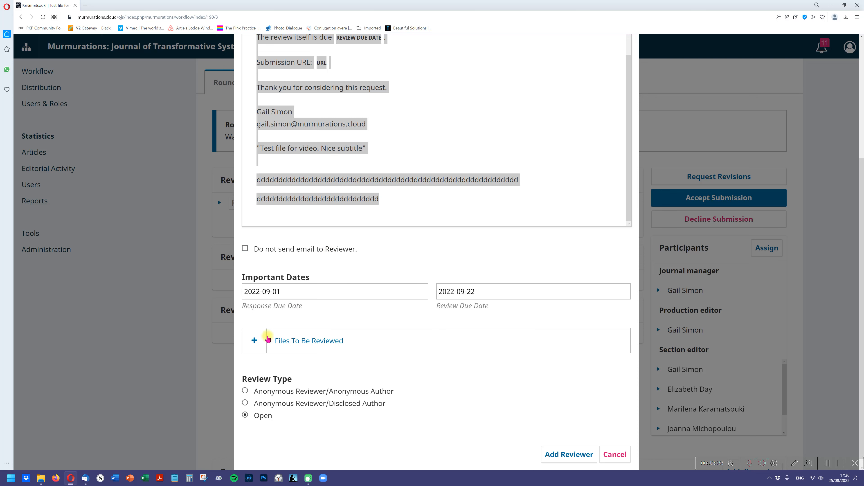
pyautogui.click(267, 339)
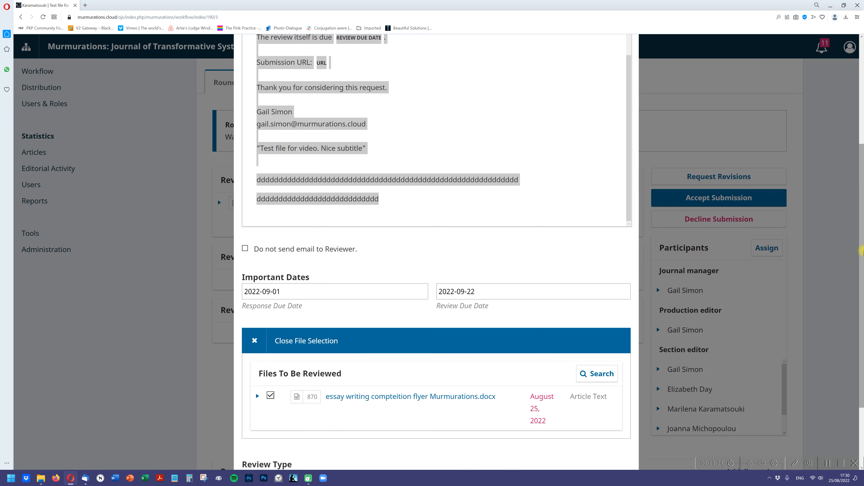
pyautogui.moveTo(862, 241); pyautogui.dragTo(849, 340)
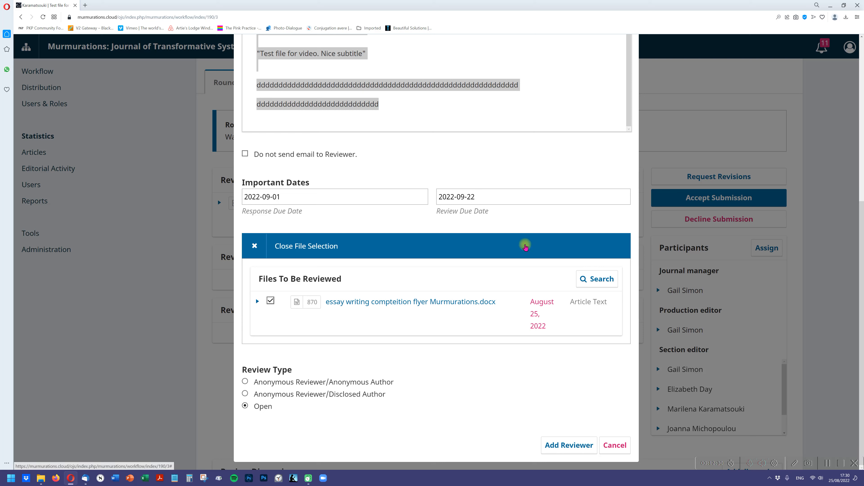
pyautogui.click(480, 112)
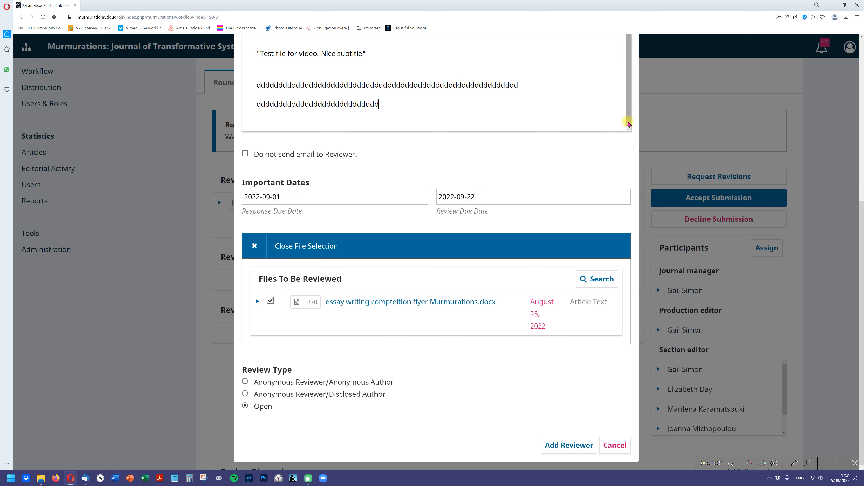
pyautogui.scroll(1, 861, 209)
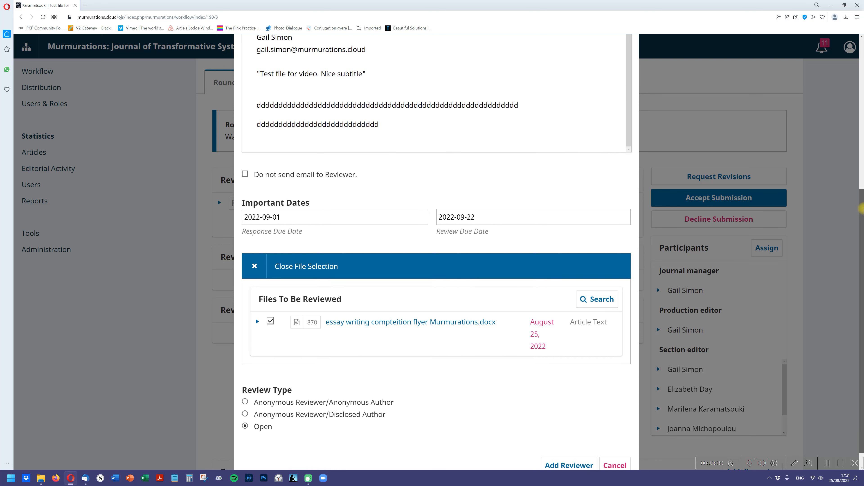
# - Set the response due date of the reviewer invitation to 2022-10-12
pyautogui.moveTo(861, 208); pyautogui.dragTo(853, 154)
pyautogui.click(296, 309)
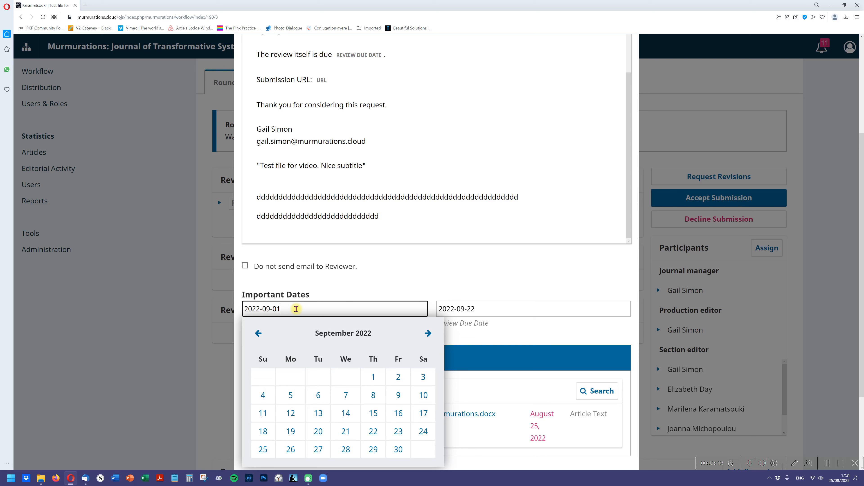
pyautogui.click(428, 334)
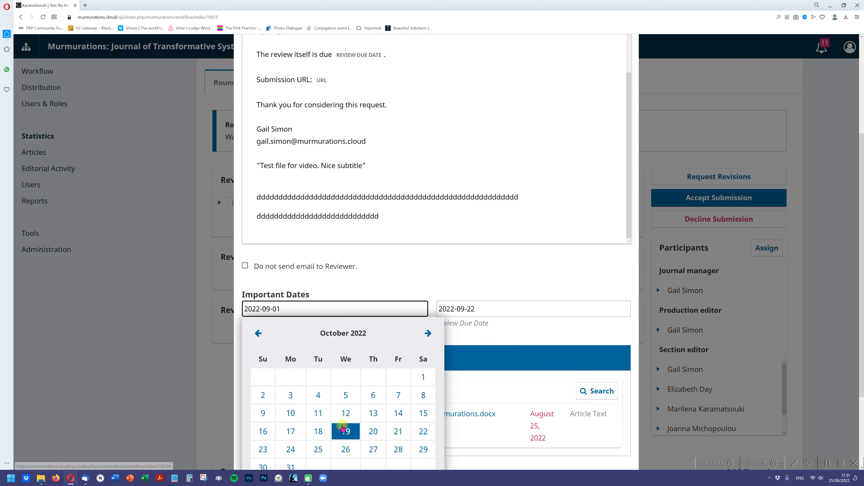
pyautogui.click(346, 413)
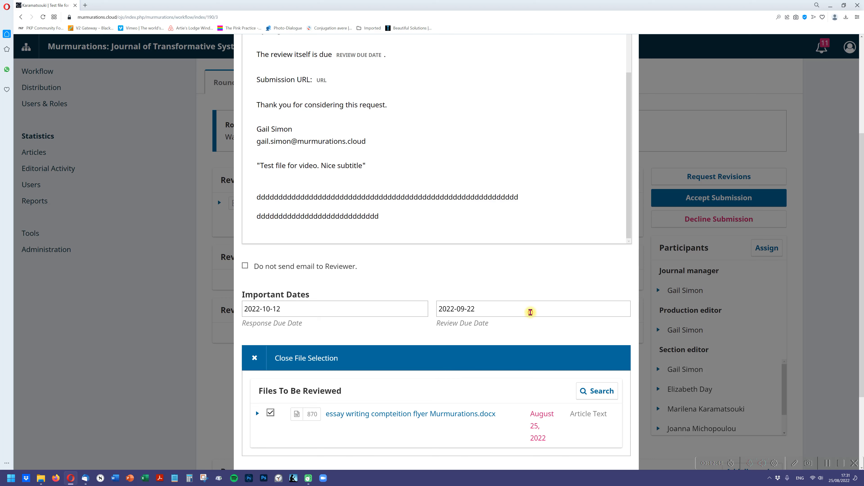
# - Set the review due date to 2022-11-01 and add the selected reviewer to Round 1
pyautogui.click(530, 312)
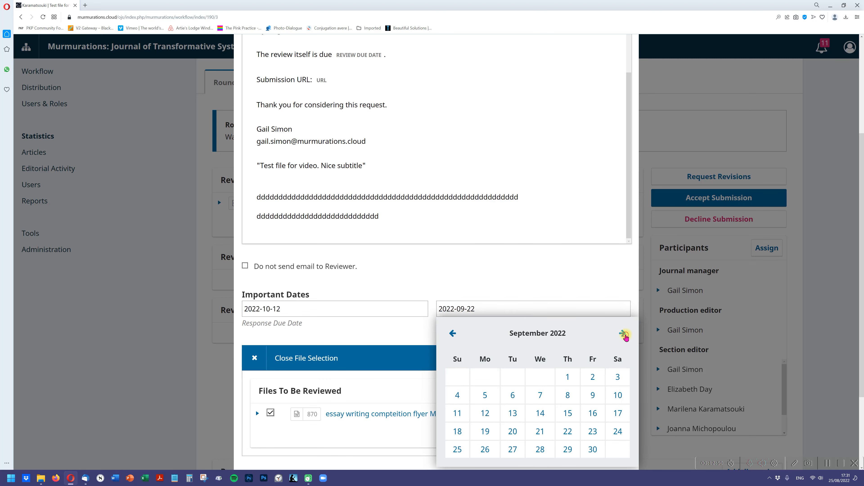
pyautogui.click(622, 333)
pyautogui.click(625, 335)
pyautogui.click(512, 377)
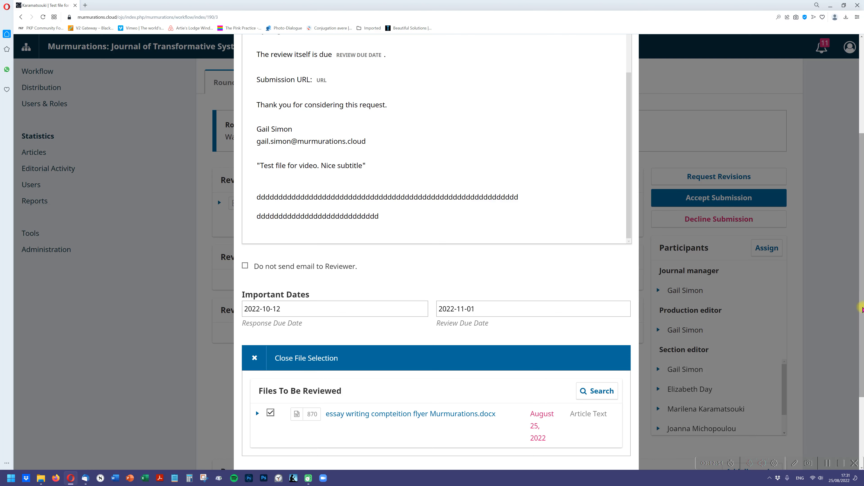
pyautogui.scroll(-3, 862, 308)
pyautogui.click(572, 446)
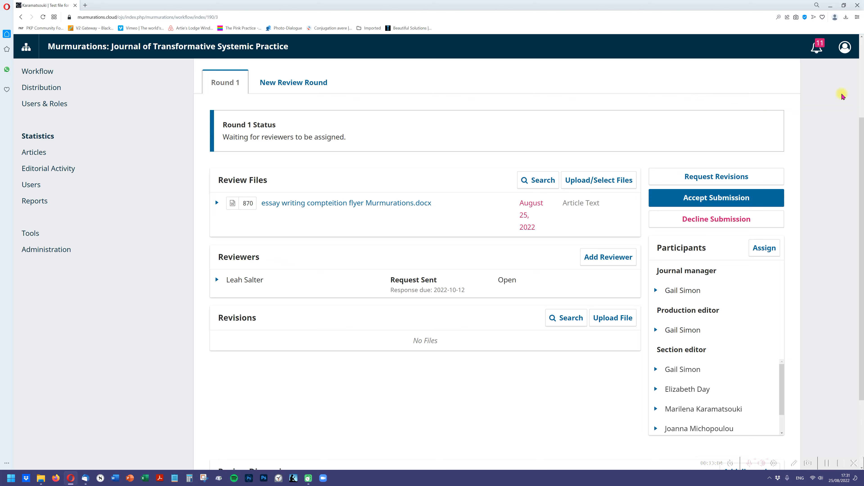
# - View the sent "[MJTSP] Article Review Request" e-mail from the submission's activity log, checking the added apology line and response date
pyautogui.moveTo(859, 134); pyautogui.dragTo(859, 48)
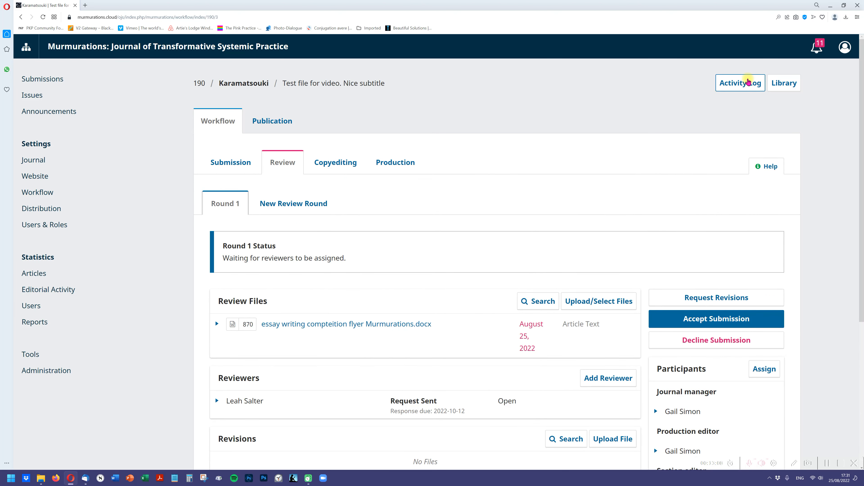
pyautogui.click(748, 82)
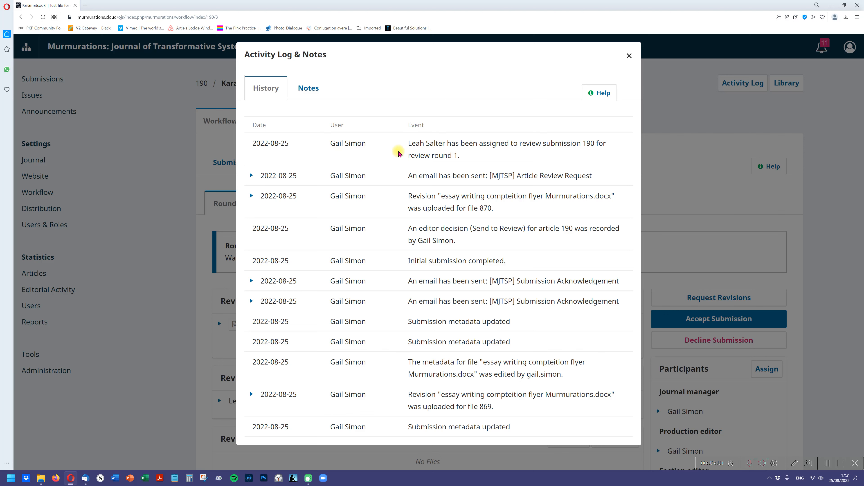
pyautogui.click(252, 178)
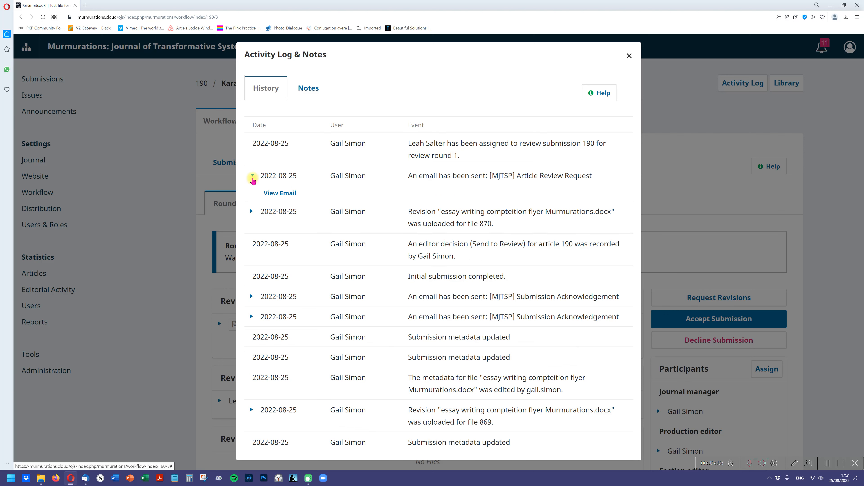
pyautogui.click(275, 194)
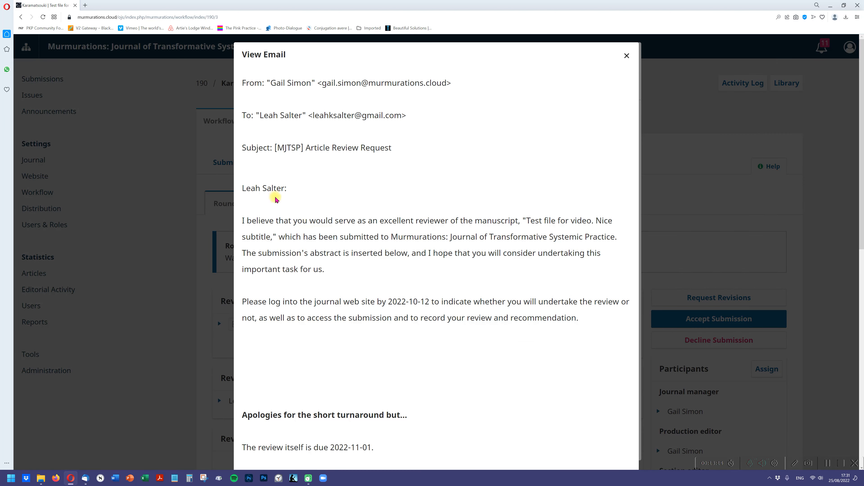
pyautogui.moveTo(412, 415); pyautogui.dragTo(257, 410)
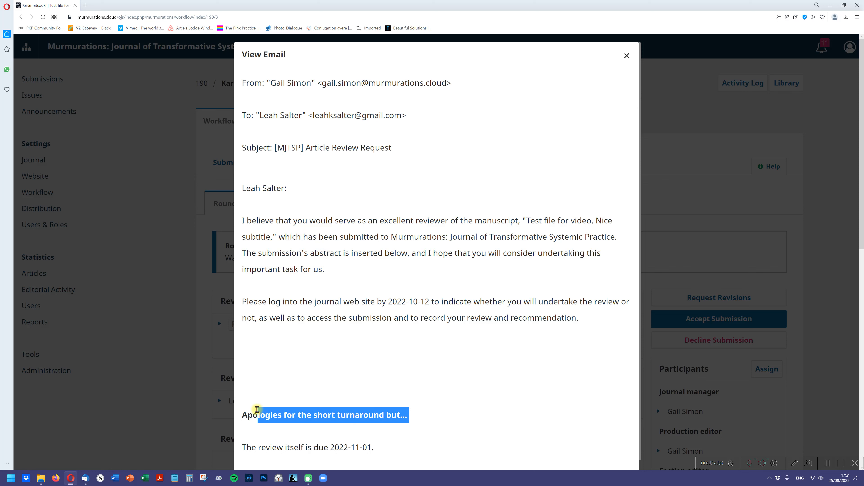
pyautogui.moveTo(431, 303); pyautogui.dragTo(391, 304)
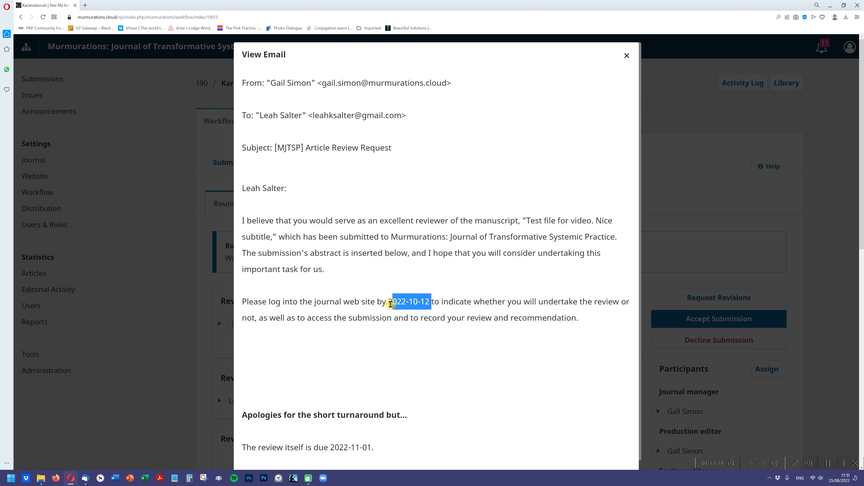
pyautogui.moveTo(391, 304); pyautogui.dragTo(387, 303)
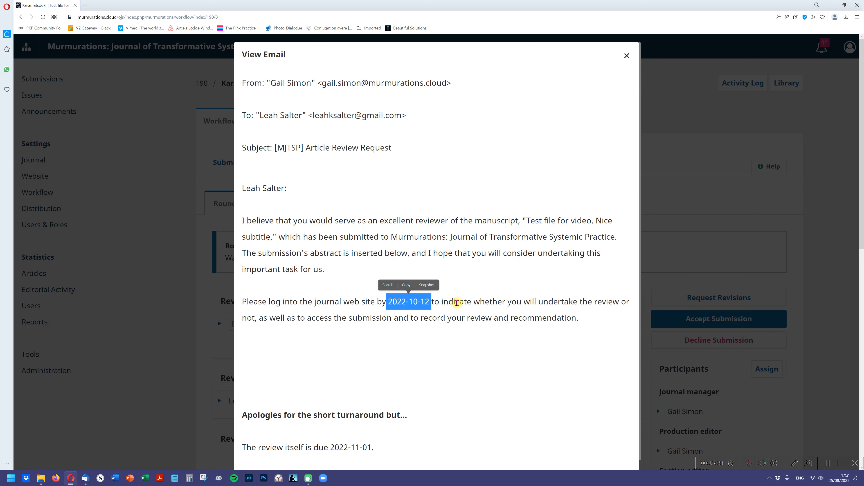
pyautogui.click(456, 302)
pyautogui.click(627, 56)
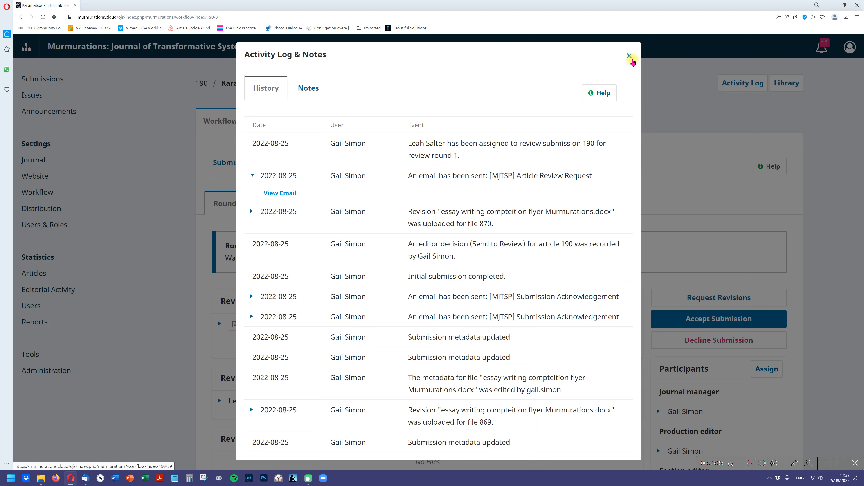
pyautogui.click(630, 58)
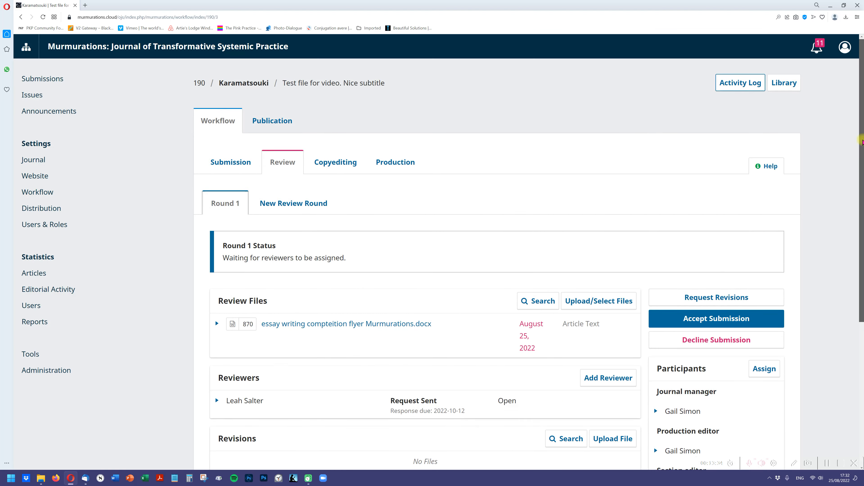
# - Accept the submission into copyediting without an email notification, sharing "essay writing compteition flyer Murmurations.docx" with the author
pyautogui.moveTo(863, 142); pyautogui.dragTo(846, 205)
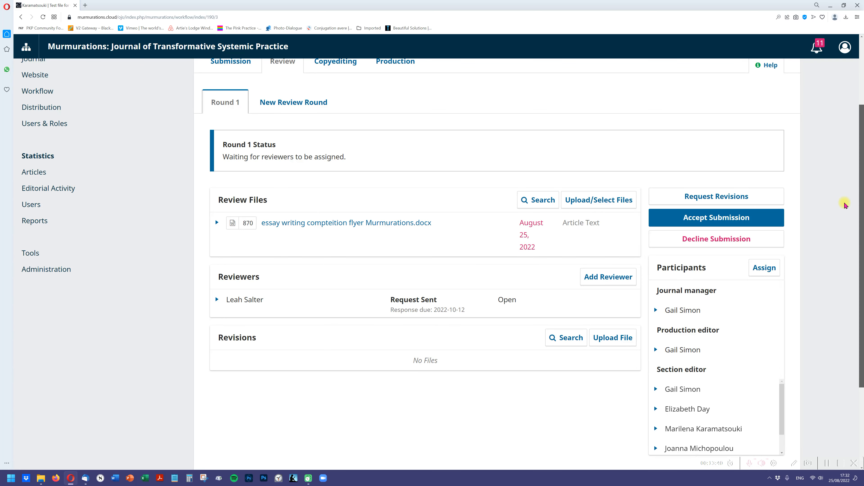
pyautogui.scroll(1, 846, 204)
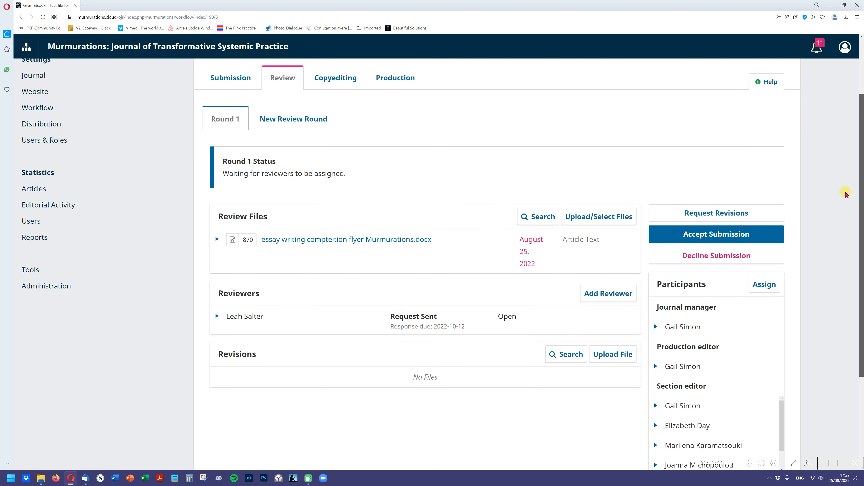
pyautogui.scroll(3, 846, 191)
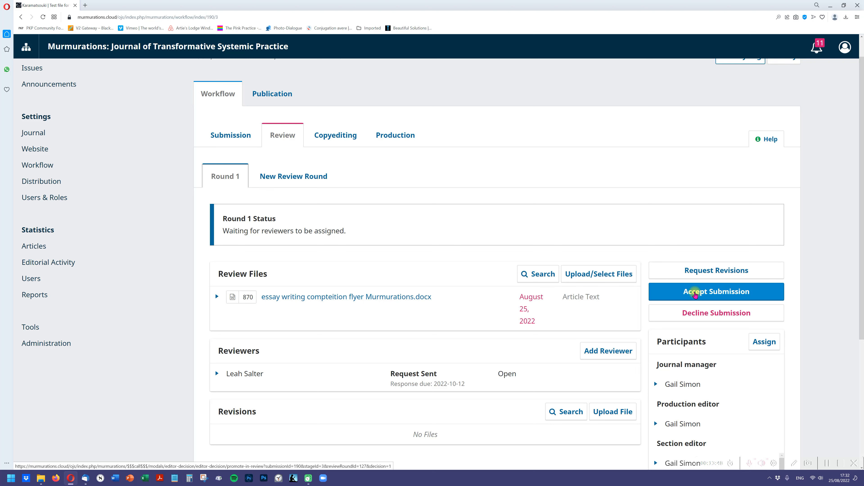
pyautogui.click(695, 295)
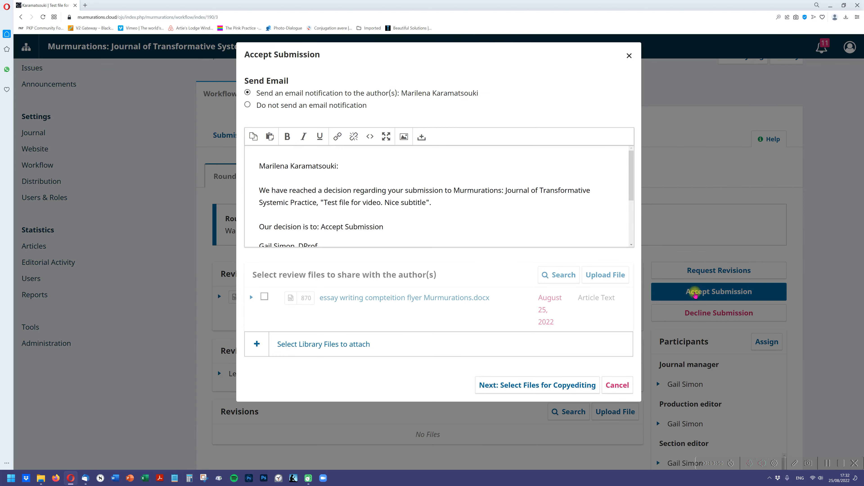
pyautogui.click(321, 106)
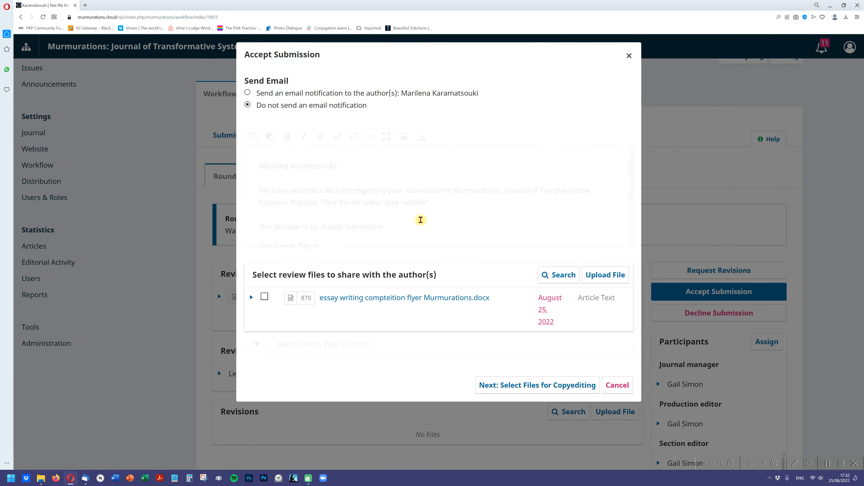
pyautogui.click(264, 161)
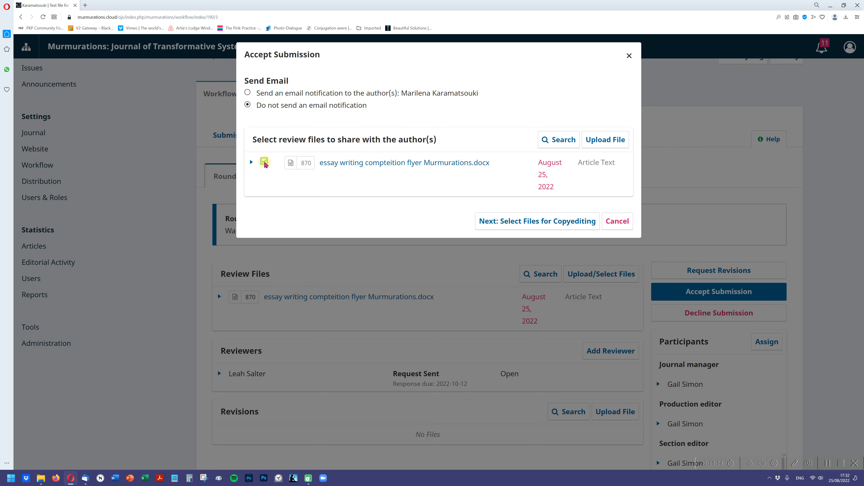
pyautogui.click(554, 227)
pyautogui.click(442, 174)
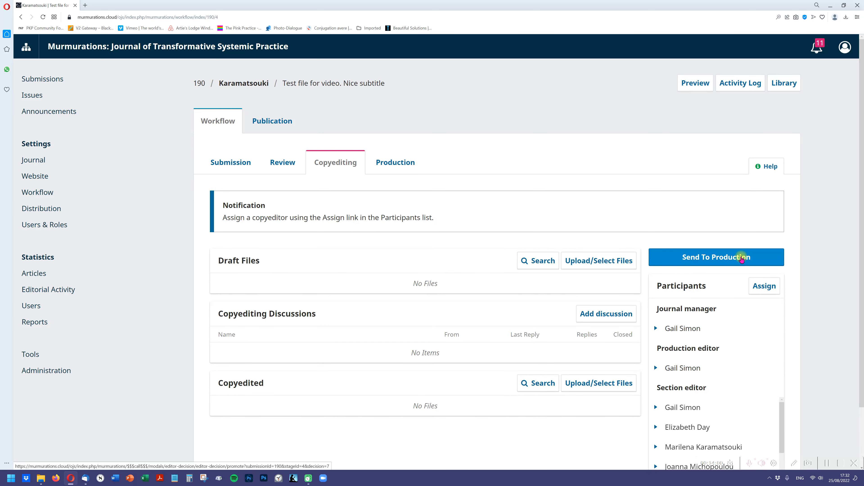
# - Send the submission to production without an email notification to the author
pyautogui.click(742, 259)
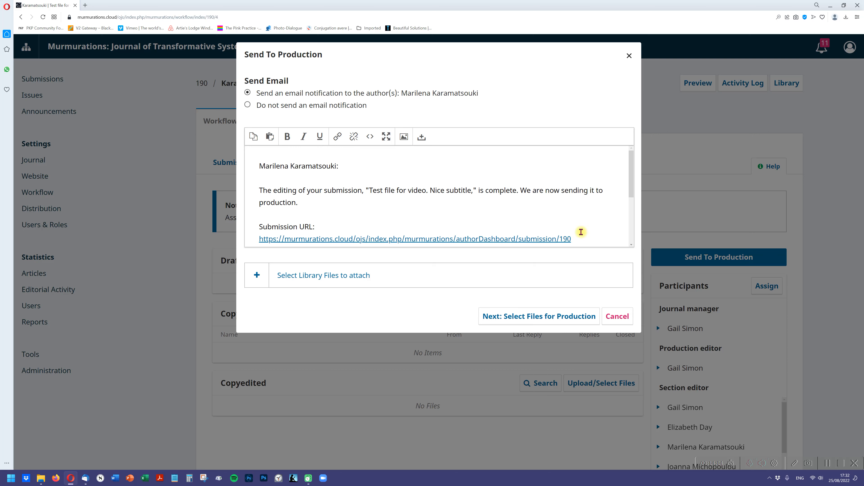
pyautogui.click(340, 105)
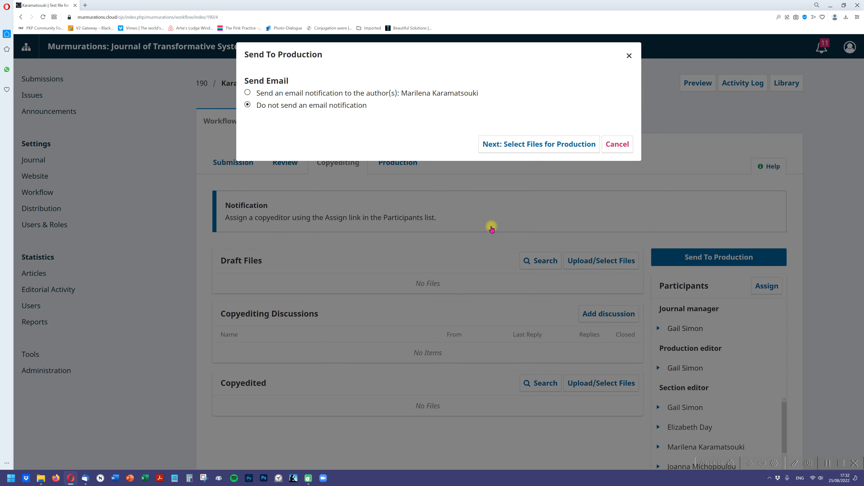
pyautogui.click(515, 147)
pyautogui.click(447, 224)
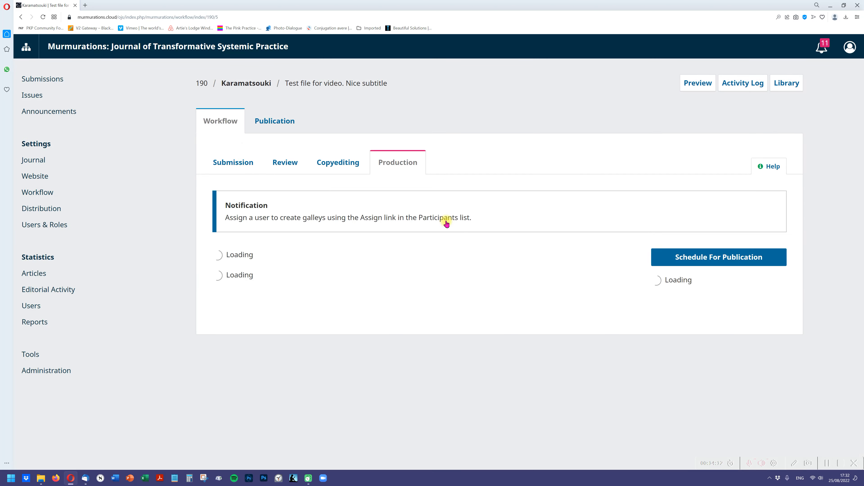